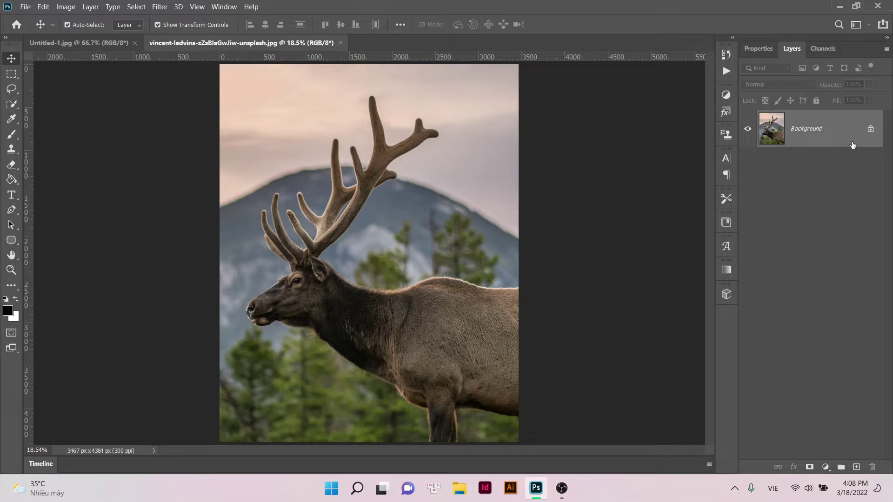
Duplicate the elk photo's Background layer into a new Layer 1 with Ctrl+J.
key(ctrl+j)
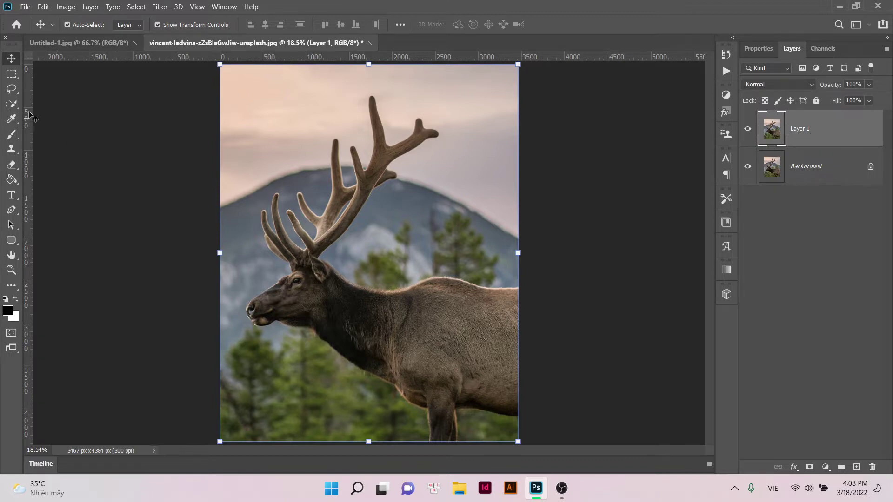
Auto-select the elk as the subject using Quick Selection's Select Subject.
click(15, 106)
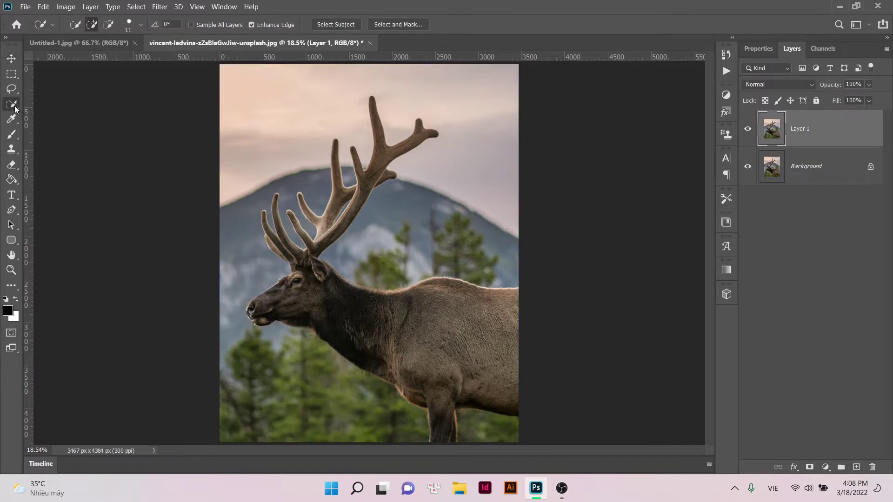
click(327, 24)
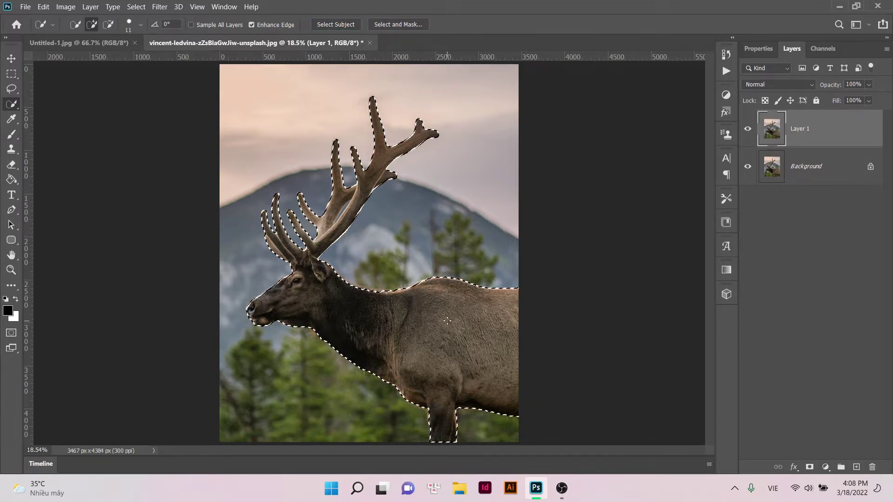
key(z)
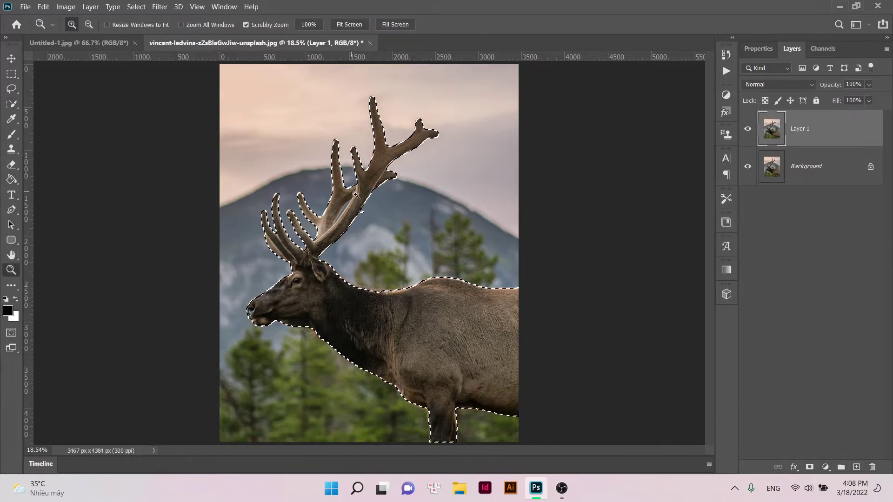
mouse_move(353, 192)
mouse_down()
mouse_move(362, 201)
mouse_move(347, 213)
mouse_up()
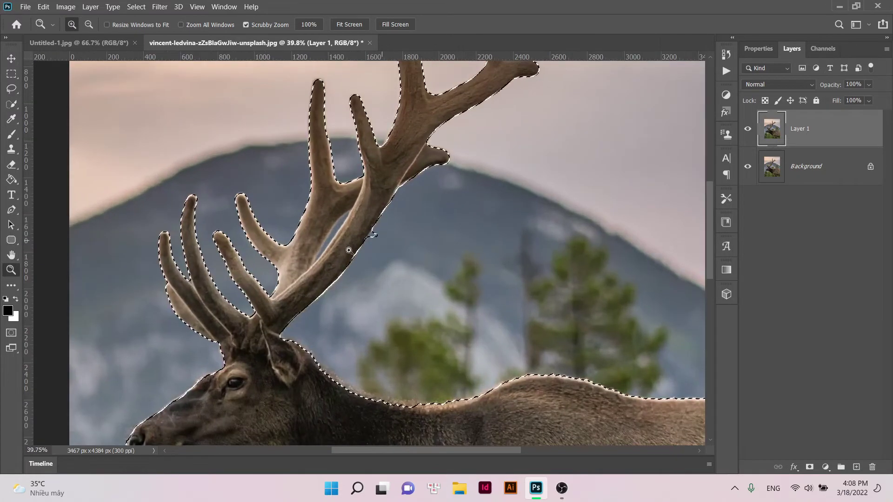
Lasso out the sky gap between the antler branches, then invert to the background.
key(l)
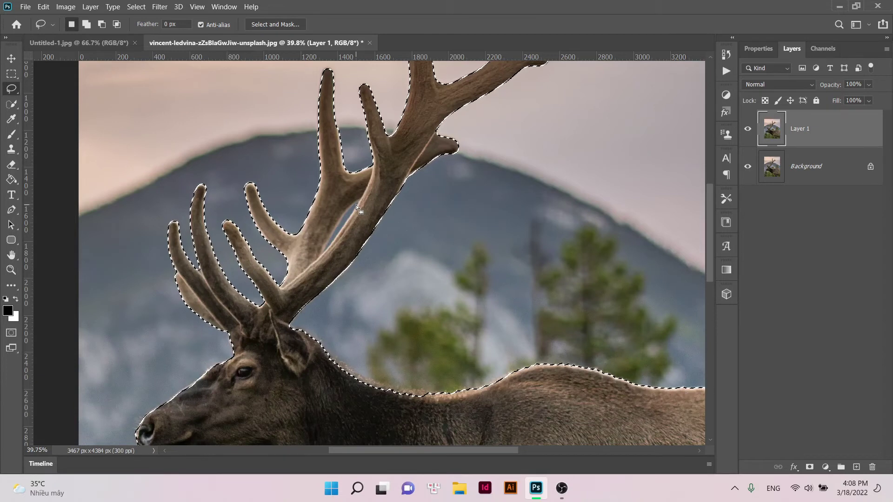
key(alt)
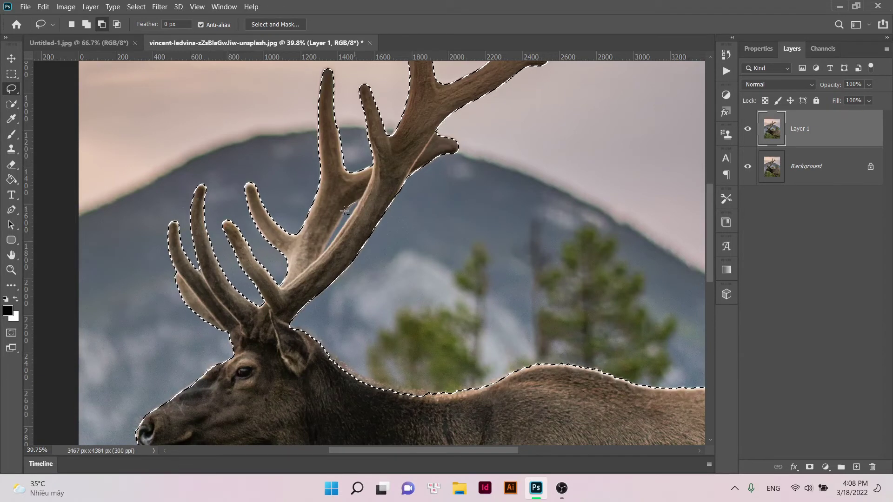
mouse_move(334, 227)
mouse_down()
mouse_move(341, 235)
mouse_move(365, 201)
mouse_up()
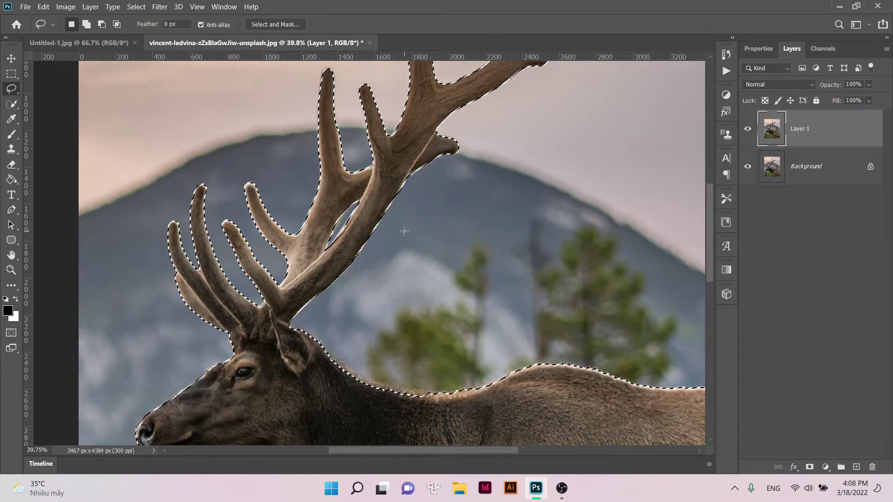
scroll(403, 231, down, 3)
scroll(404, 231, down, 2)
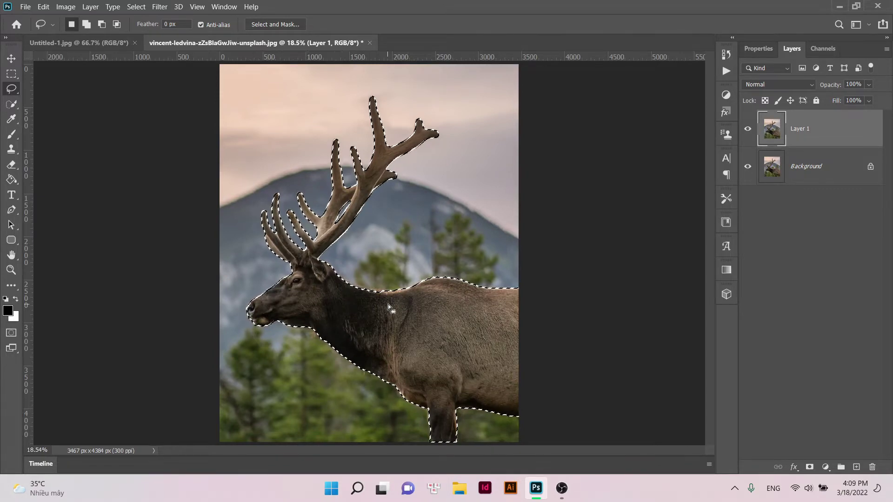
key(ctrl+shift+i)
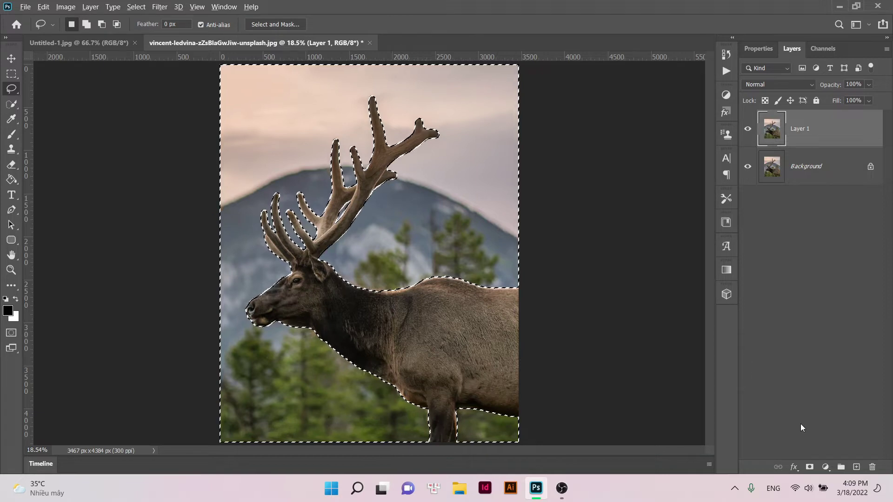
Add a layer mask to Layer 1, toggling the Background off and on to check the cutout.
click(809, 466)
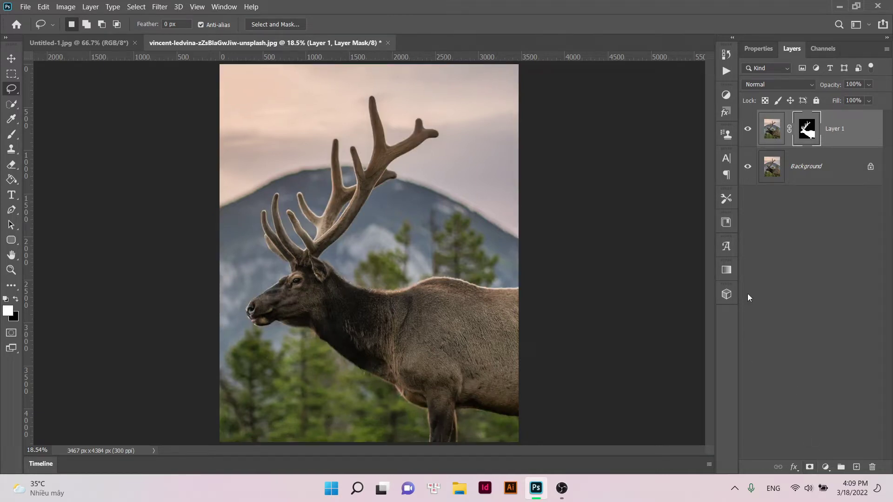
click(747, 167)
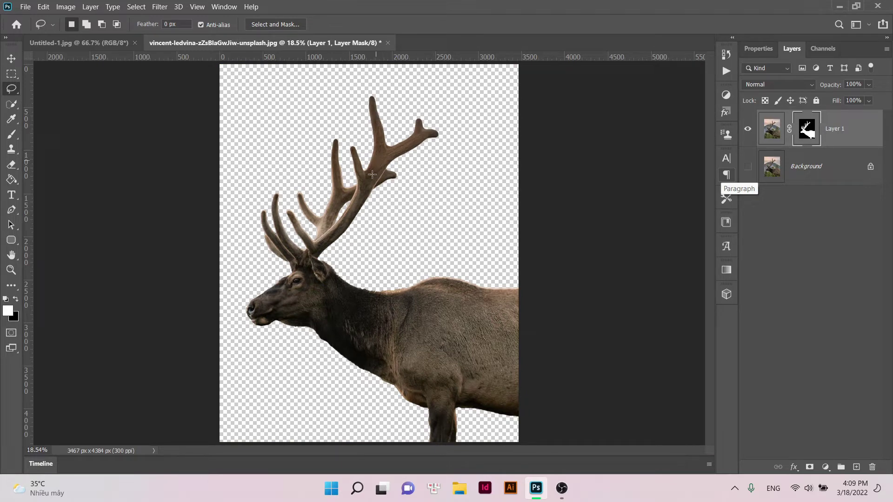
click(747, 166)
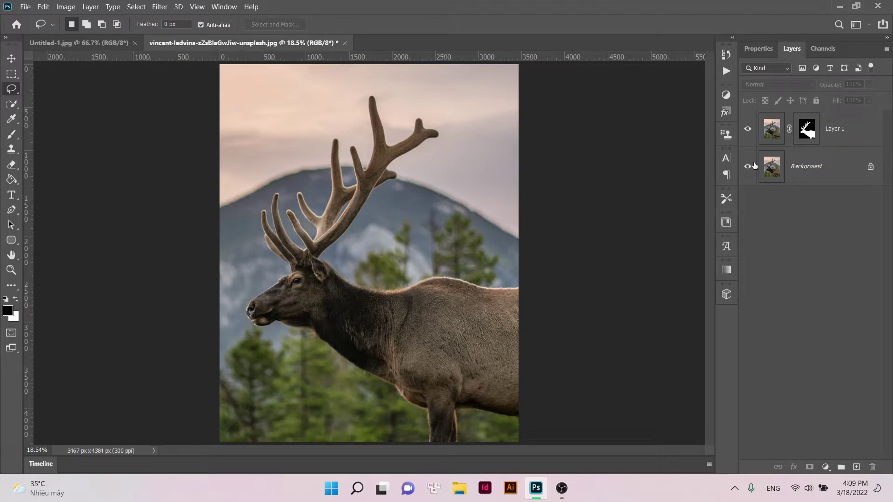
Load the Layer 1 mask as a selection and lasso away the elk's head.
ctrl+click(806, 128)
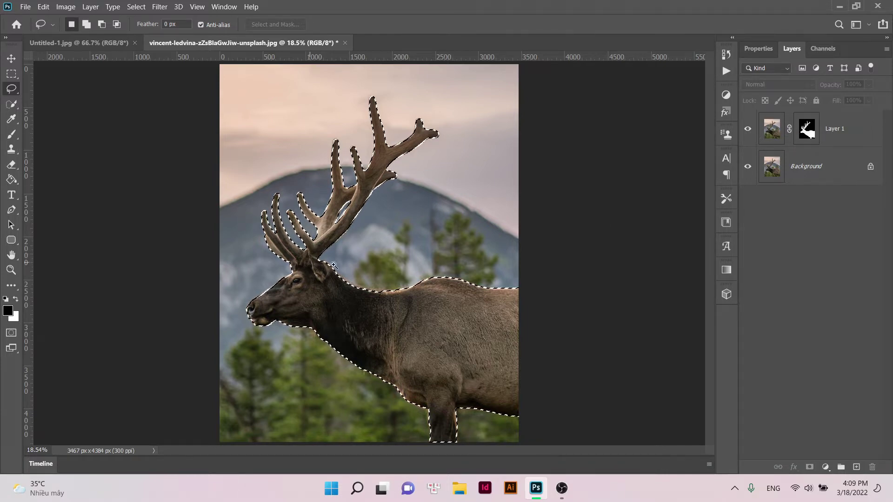
scroll(330, 265, up, 3)
key(z)
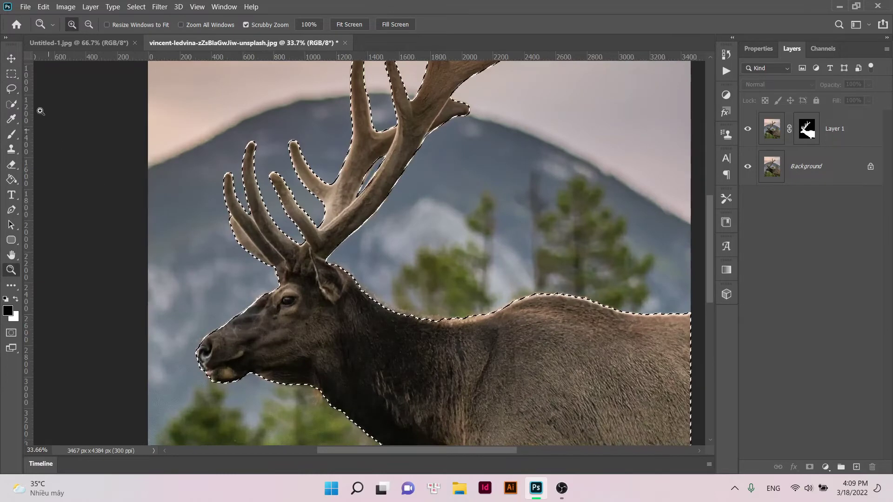
click(12, 88)
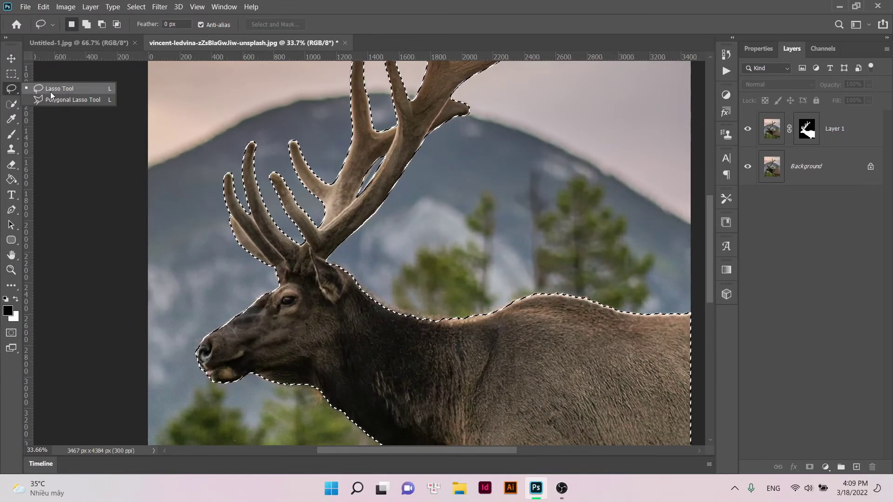
click(55, 91)
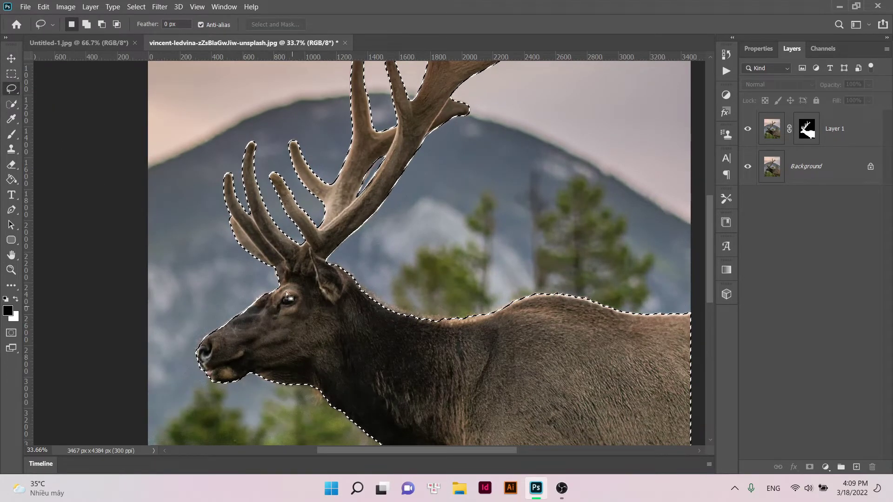
key(alt)
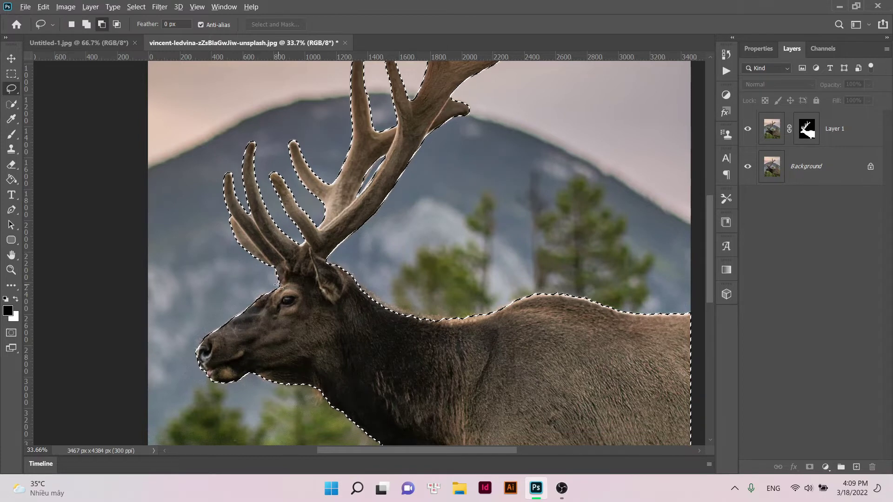
mouse_move(294, 283)
mouse_down()
mouse_move(313, 264)
mouse_move(353, 273)
mouse_up()
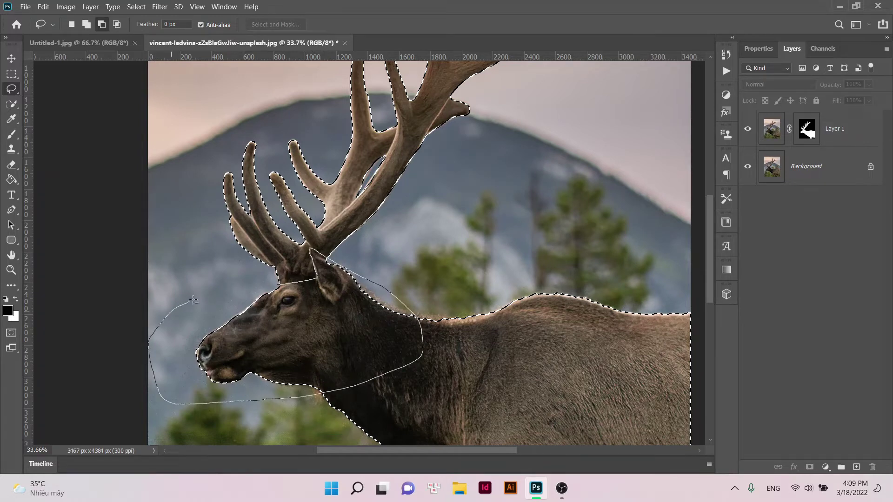
drag(353, 272, 252, 325)
Subtract the neck and body from the selection, leaving only the antlers.
key(z)
drag(418, 293, 370, 299)
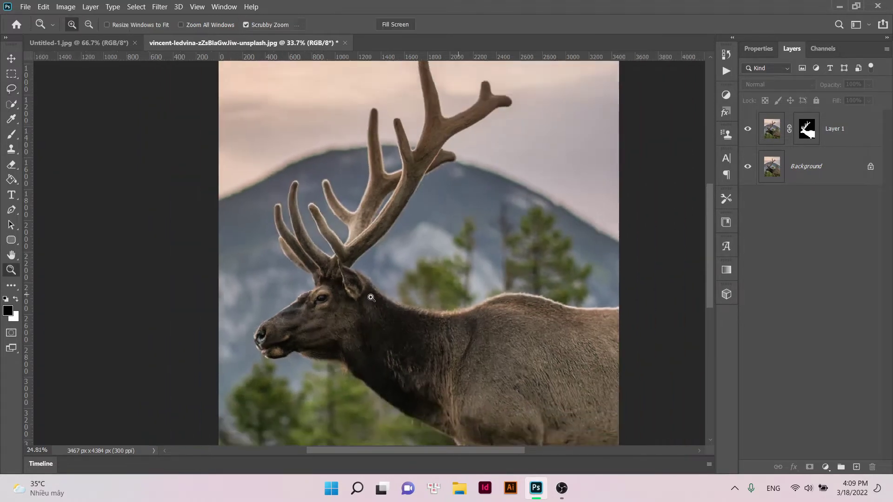
drag(451, 338, 408, 307)
key(l)
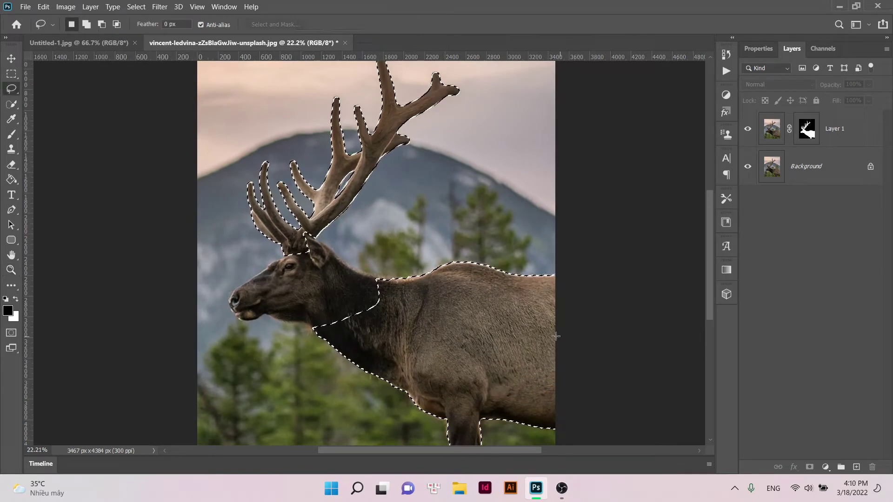
mouse_move(427, 236)
mouse_down()
mouse_move(634, 284)
mouse_move(479, 213)
mouse_up()
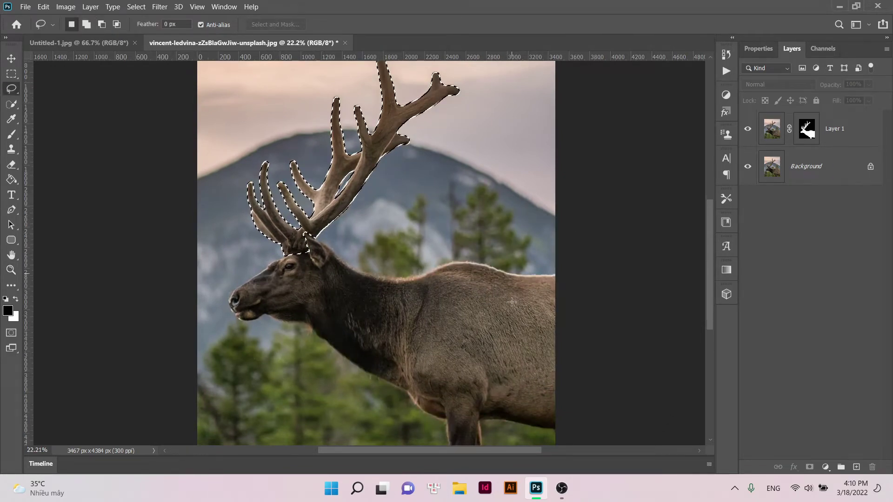
scroll(521, 295, down, 1)
scroll(371, 298, down, 1)
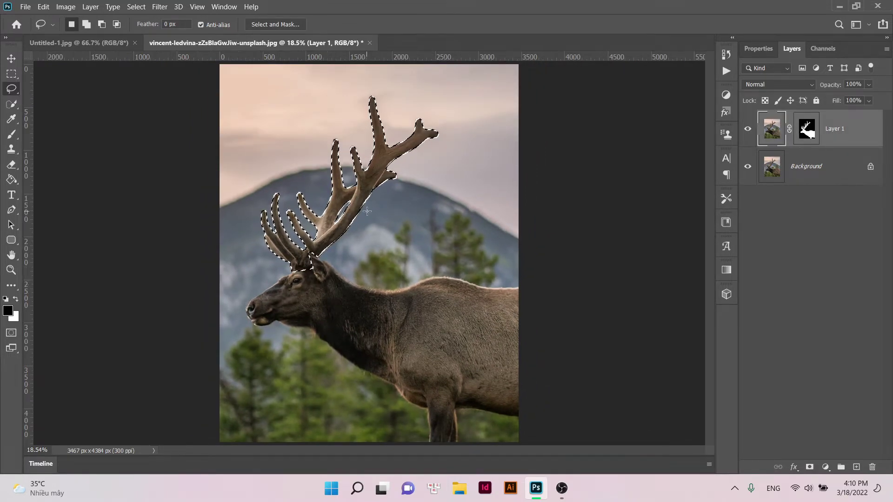
Copy the selected antlers to a new layer named sung.
key(ctrl+j)
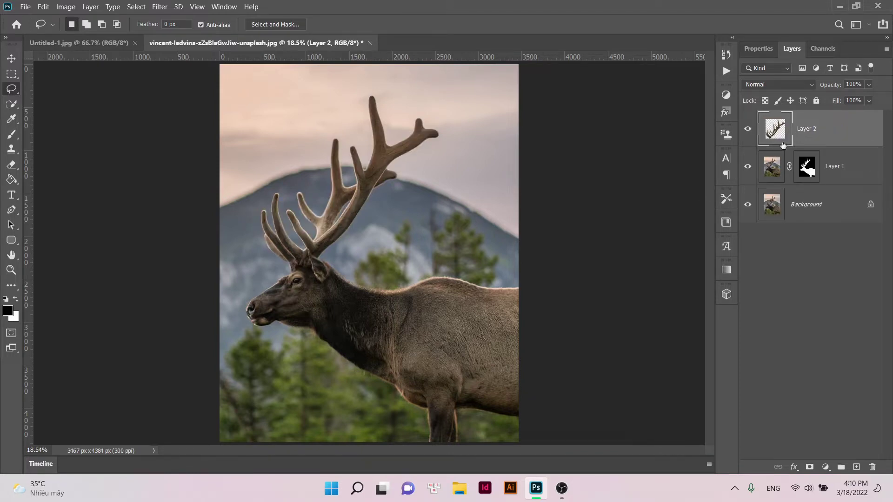
double_click(807, 129)
key(BackSpace)
text(sung)
key(Return)
Group sung into Group 1, collapse and hide the group, and select Background.
key(ctrl+g)
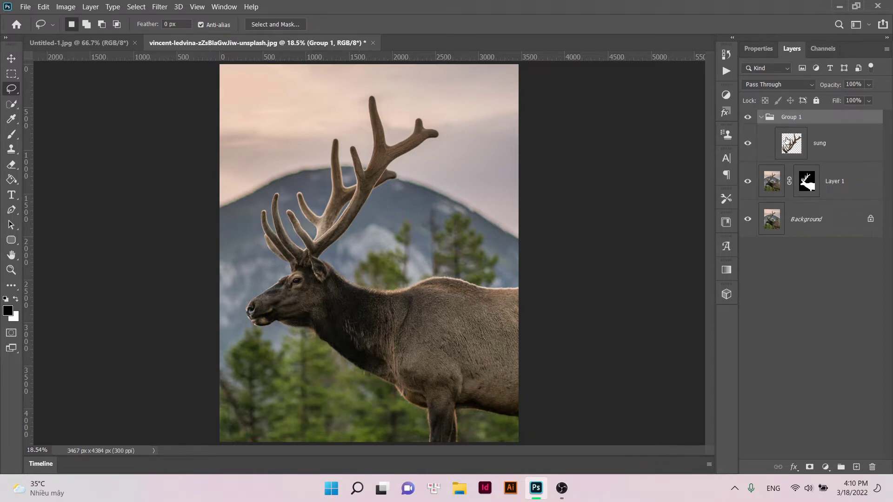
click(761, 117)
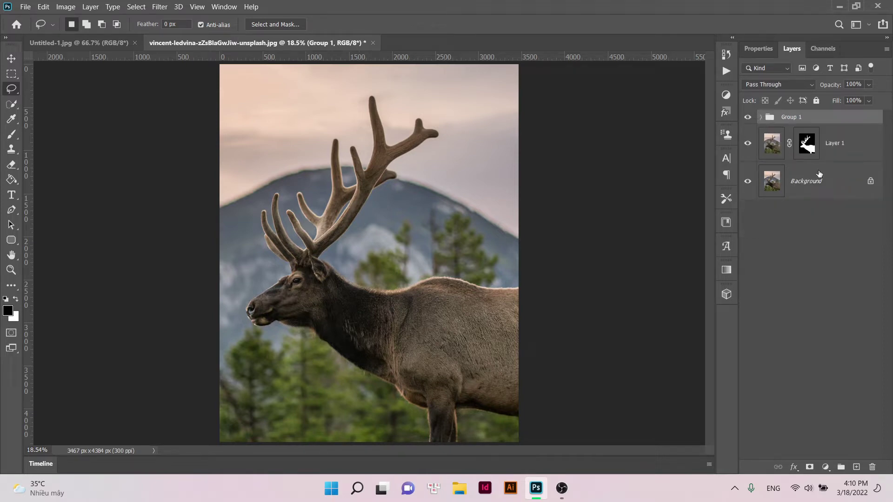
click(748, 118)
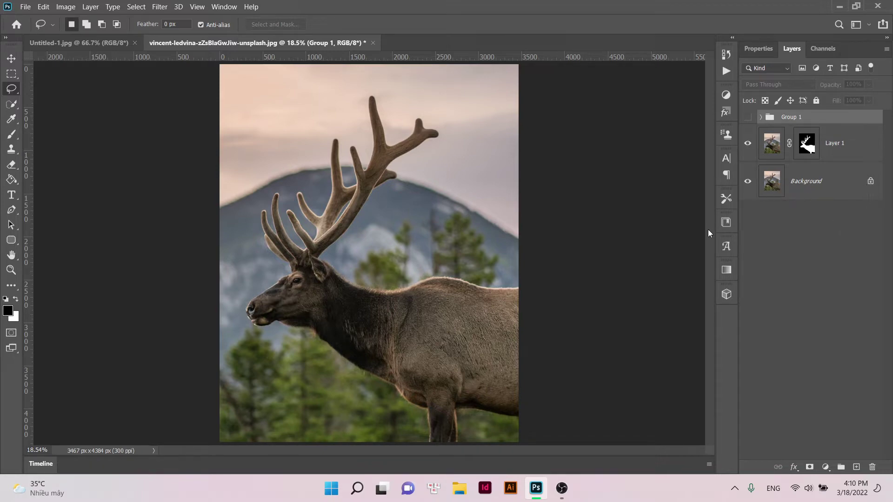
click(833, 187)
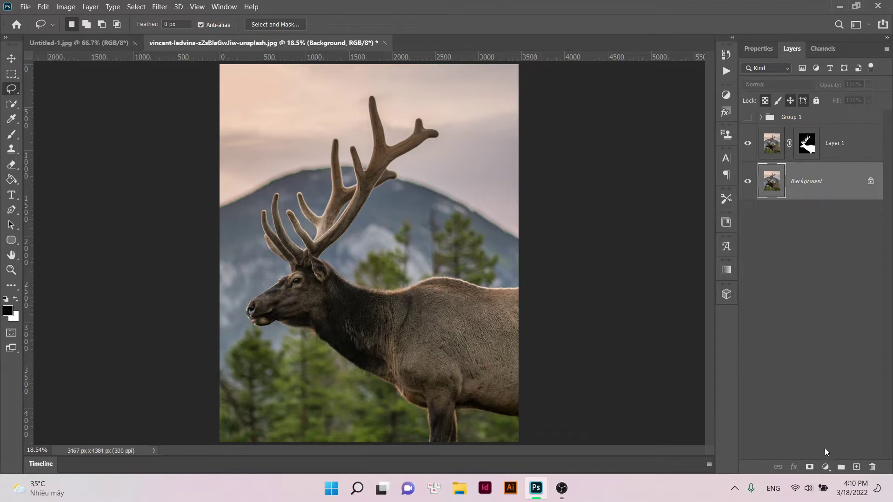
Add a Color Lookup adjustment layer using the Moonlight.3DL preset.
click(825, 466)
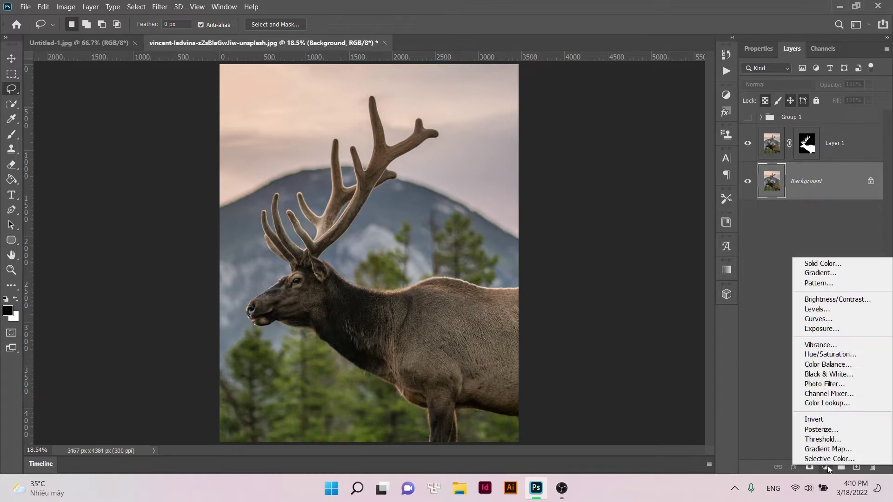
click(835, 403)
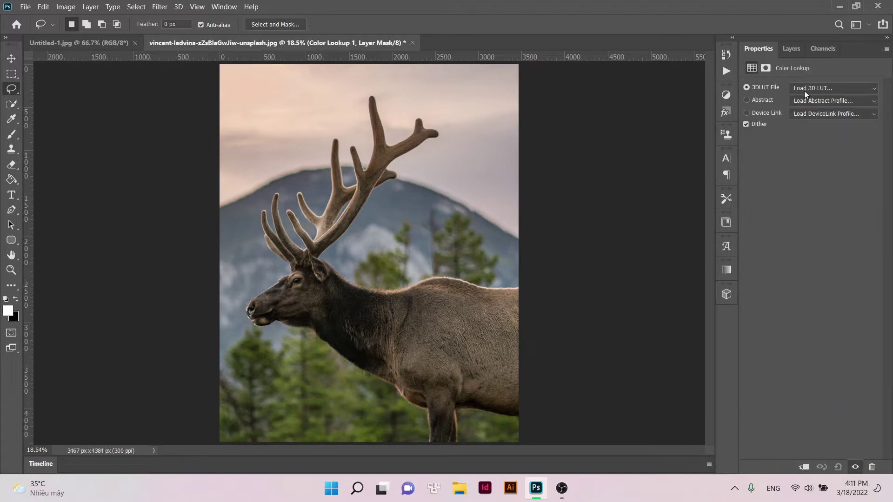
click(828, 87)
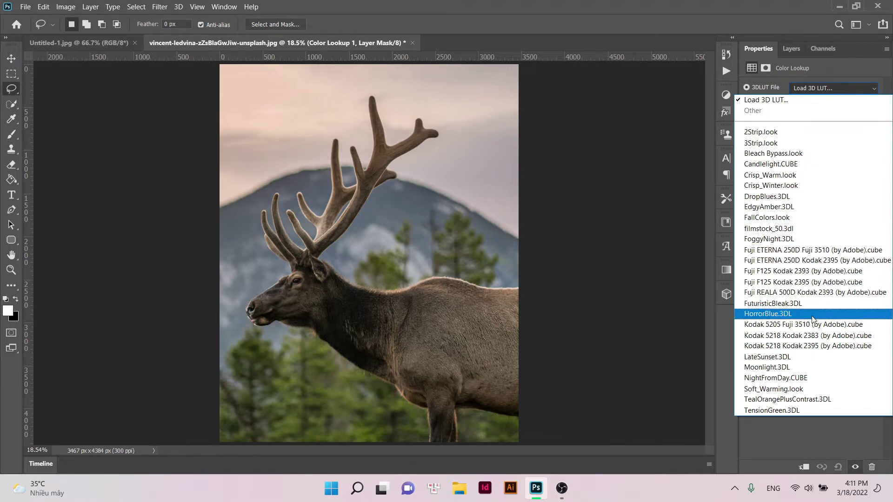
click(804, 369)
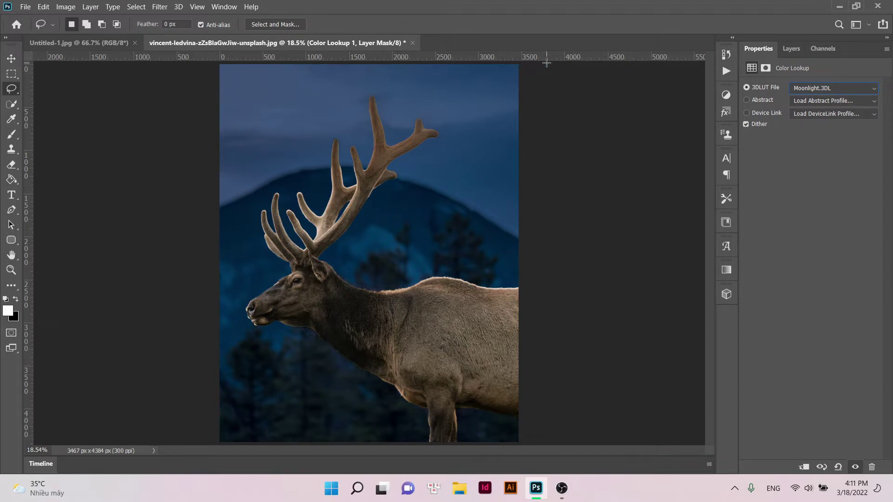
click(789, 49)
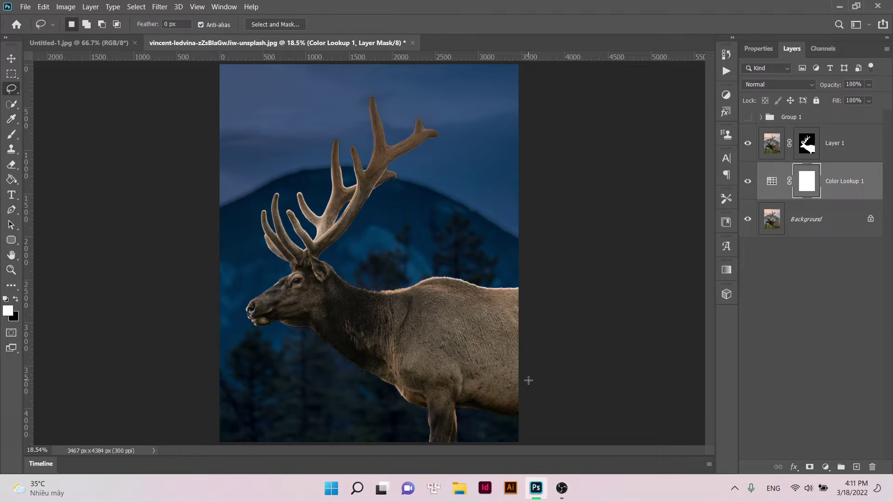
Add a Black & White adjustment layer at 5% opacity.
click(822, 466)
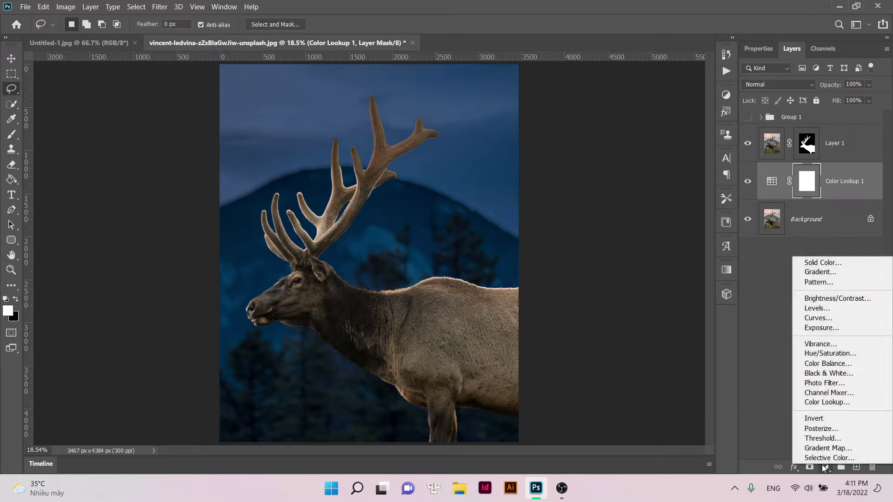
click(830, 375)
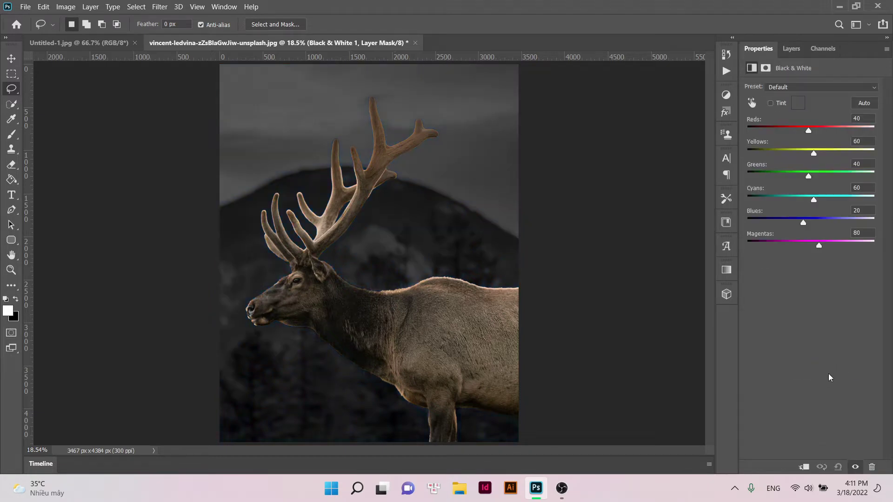
click(791, 49)
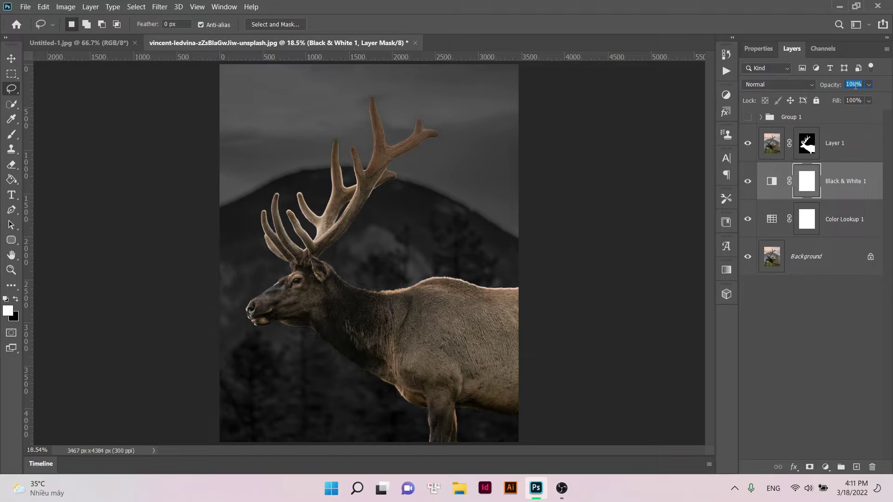
text(5)
click(812, 303)
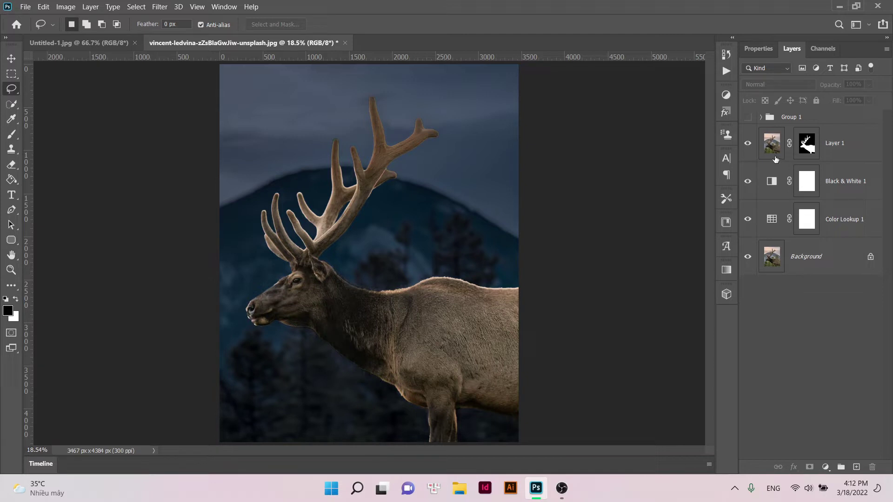
Duplicate the sung layer in Group 1 and set the copy's blend mode to Linear Dodge (Add).
click(761, 118)
click(805, 141)
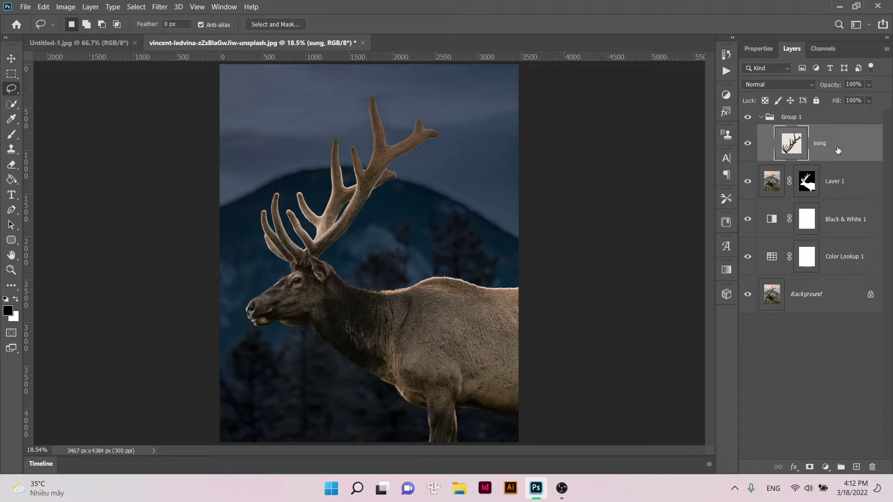
key(ctrl+j)
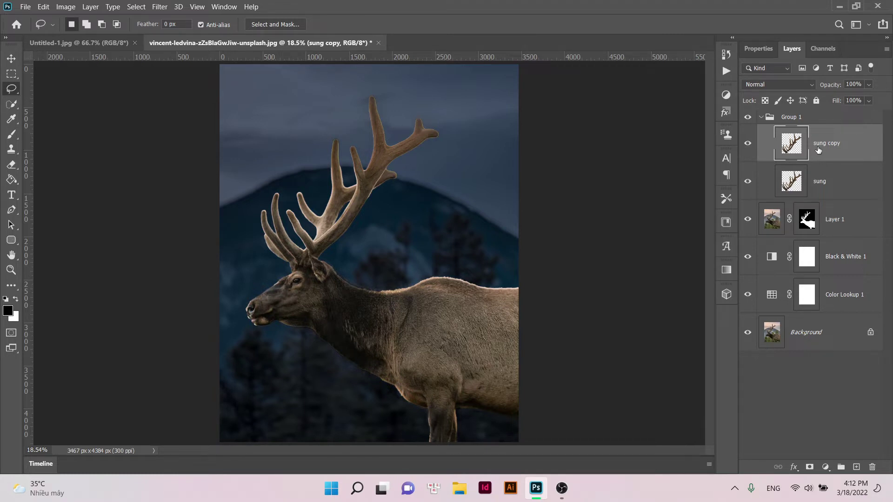
click(781, 88)
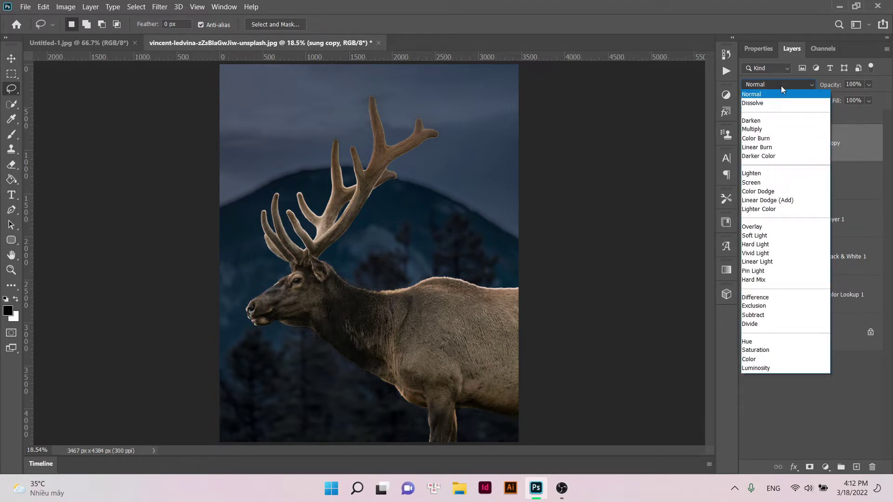
click(768, 200)
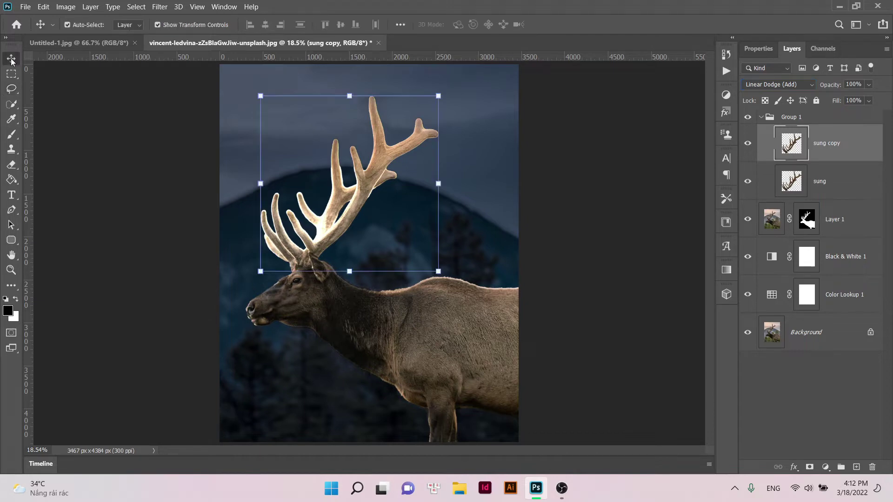
key(ctrl+space)
drag(299, 262, 367, 290)
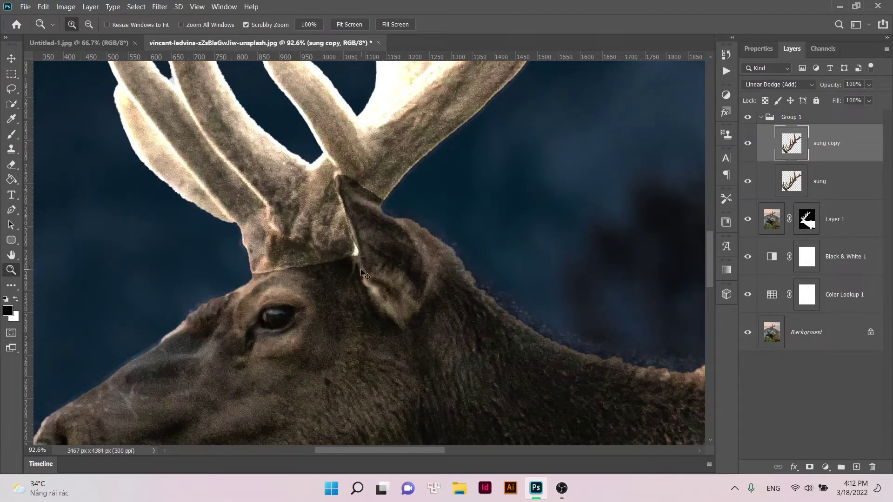
key(ctrl+0)
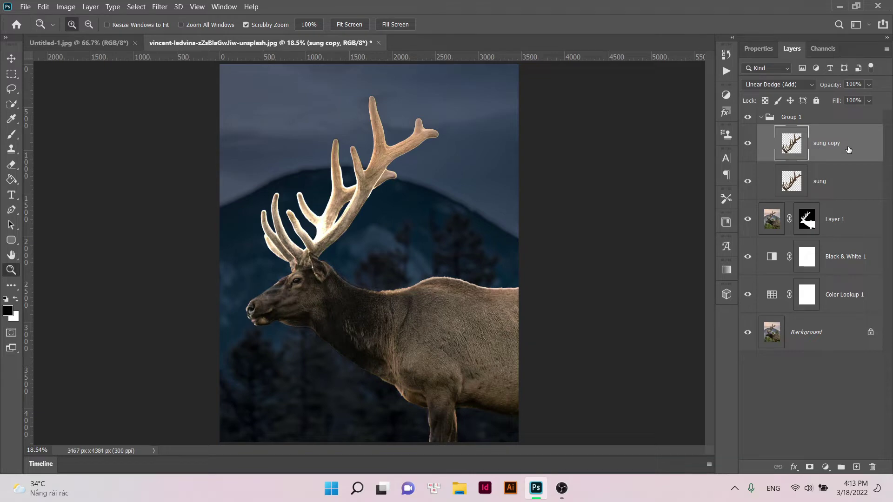
Duplicate the glowing antler layer and Gaussian-blur the copy at a 5-pixel radius.
key(ctrl+j)
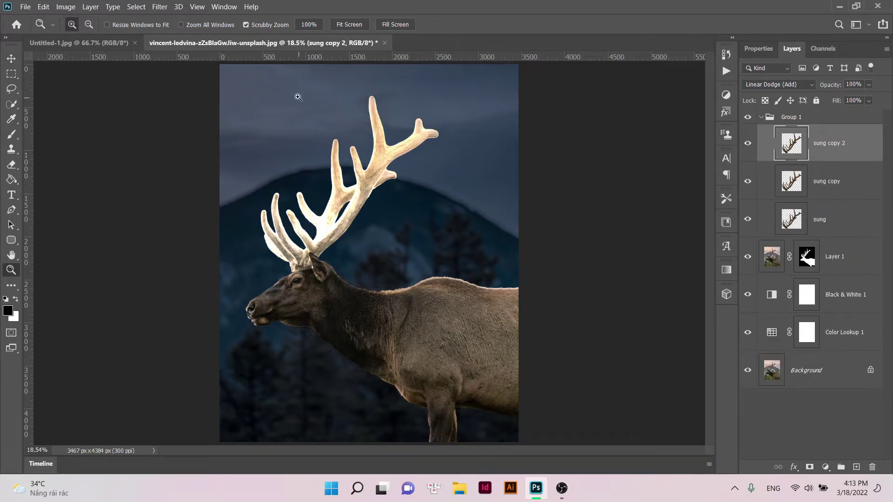
click(159, 7)
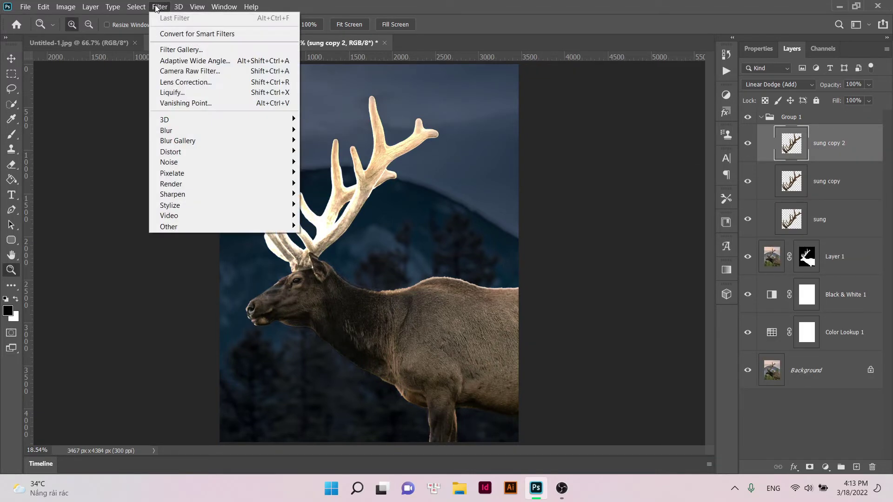
mouse_move(166, 130)
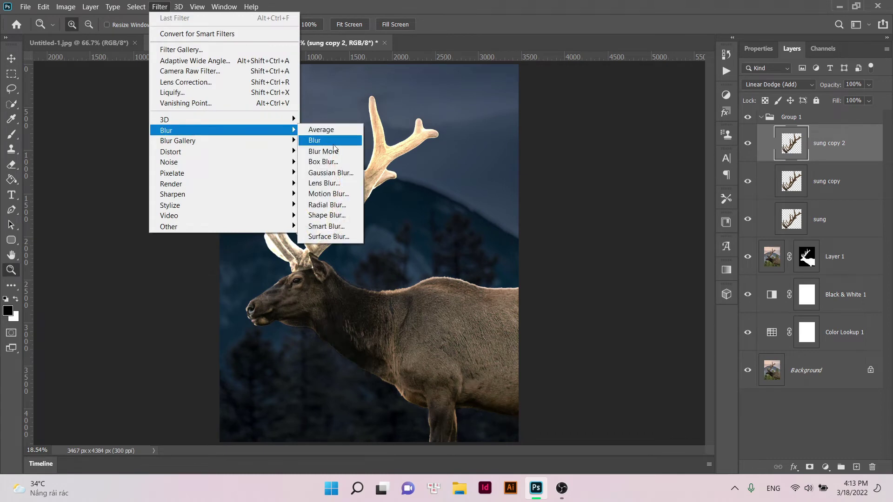
click(331, 173)
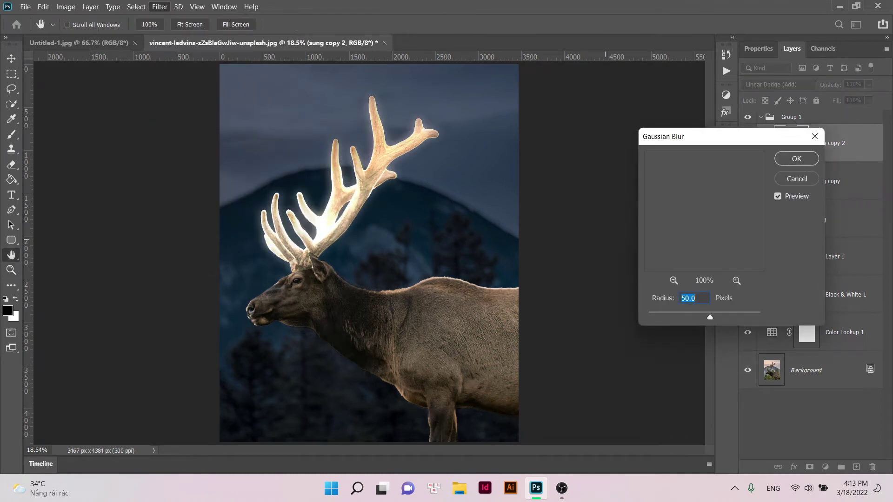
drag(702, 297, 679, 299)
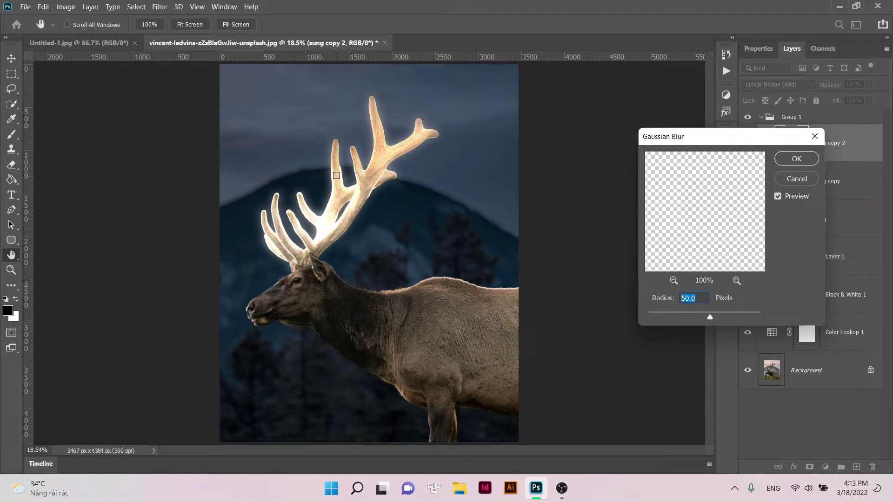
text(5)
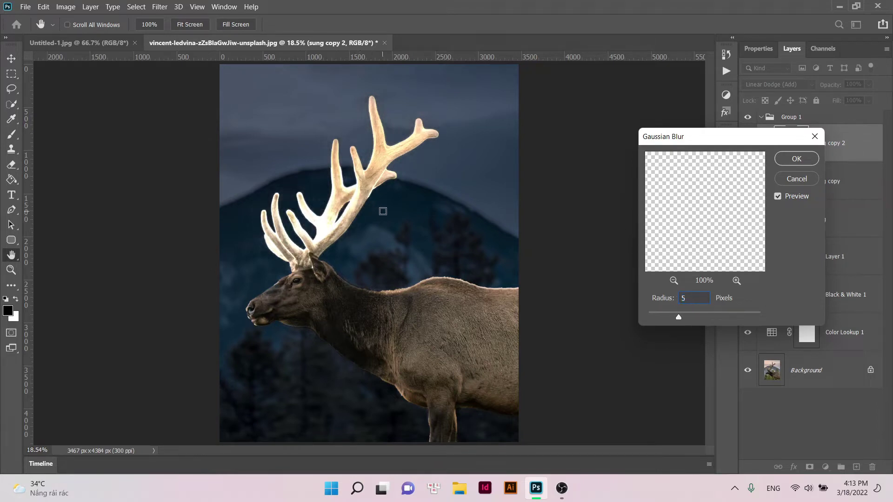
key(Return)
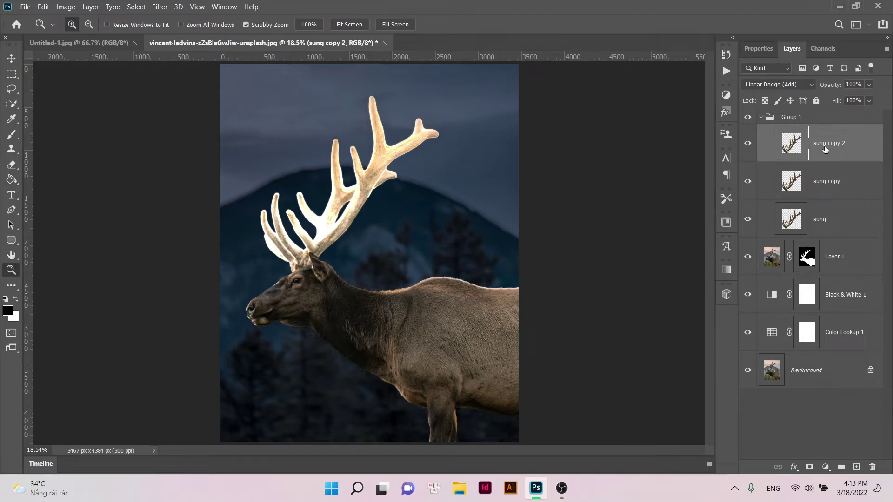
Duplicate the blurred antler layer and apply another Gaussian Blur at a new radius.
key(ctrl+j)
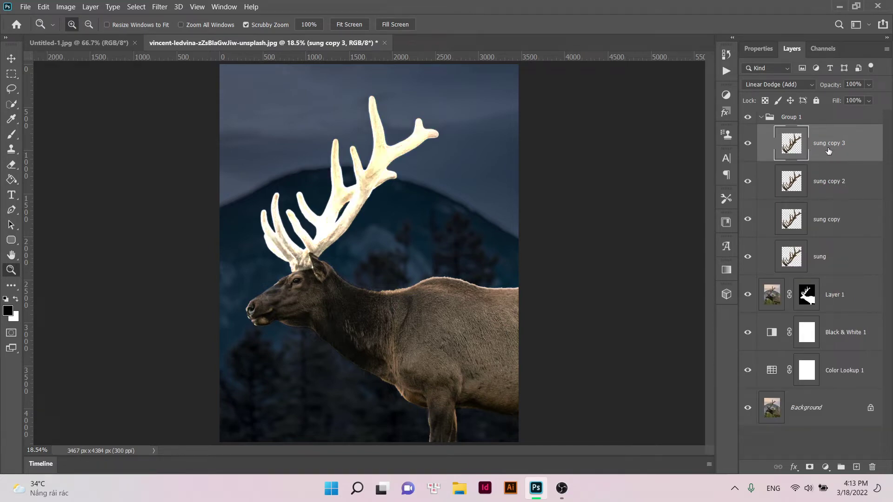
click(160, 6)
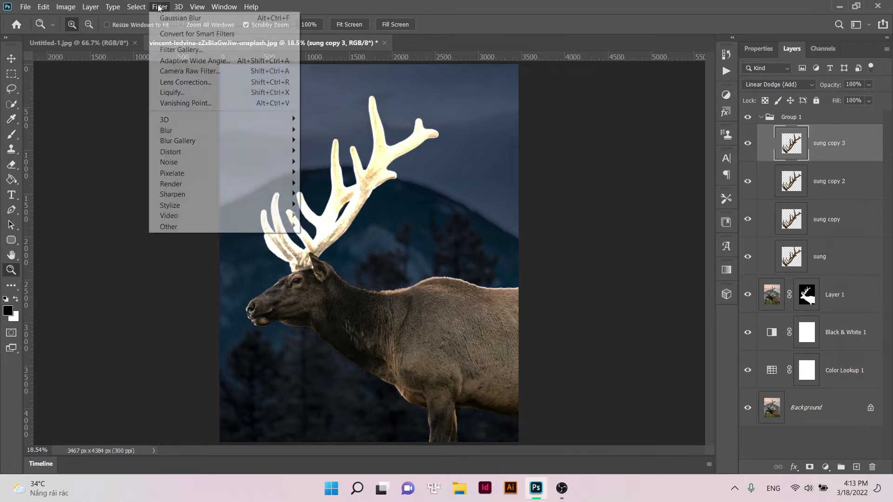
mouse_move(166, 130)
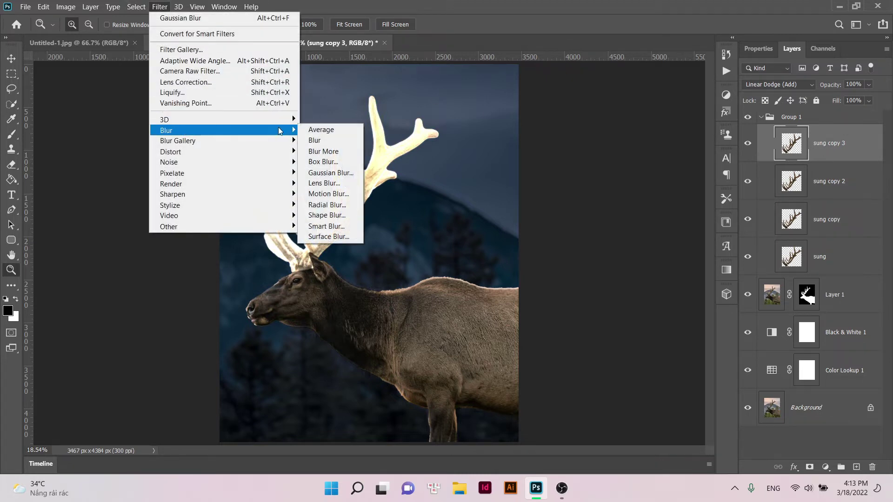
click(327, 173)
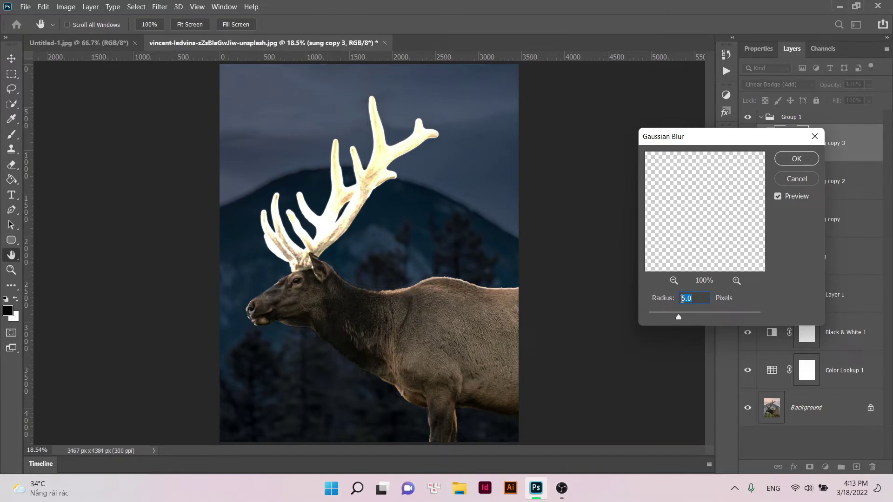
drag(672, 296, 671, 291)
key(Return)
key(z)
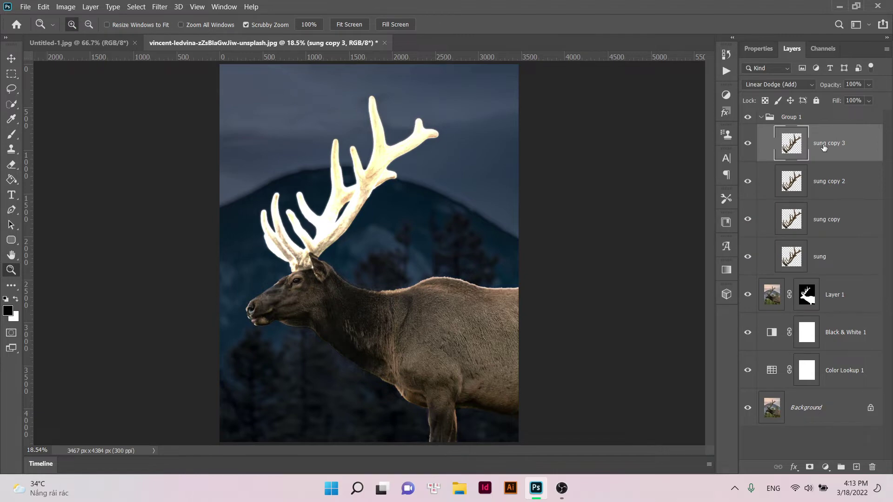
Gaussian-blur a further antler copy, then duplicate it into sung copy 5.
key(ctrl+j)
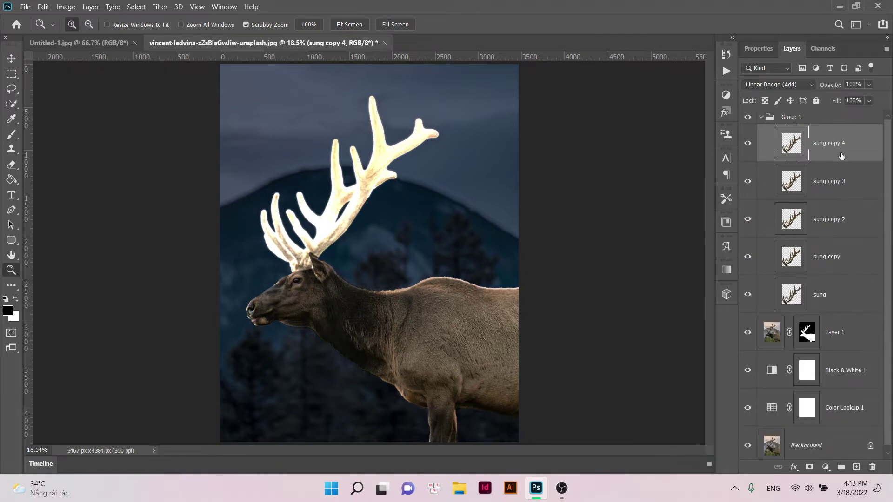
click(166, 7)
mouse_move(165, 131)
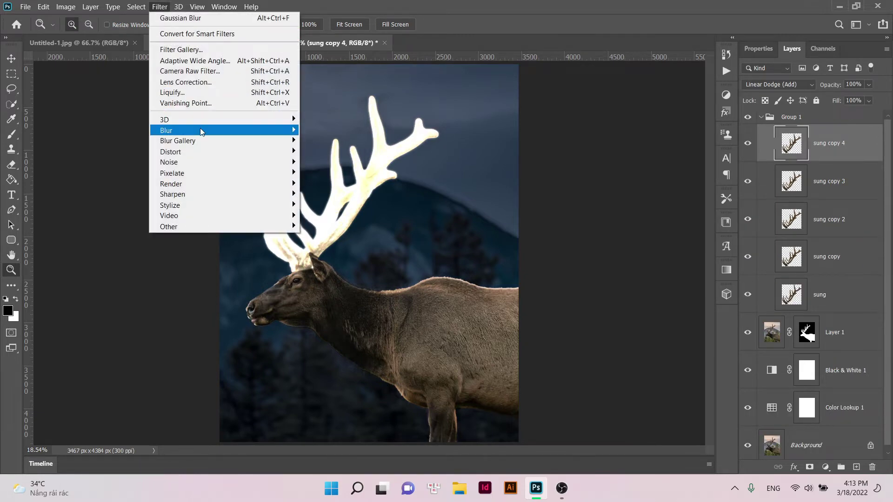
click(333, 173)
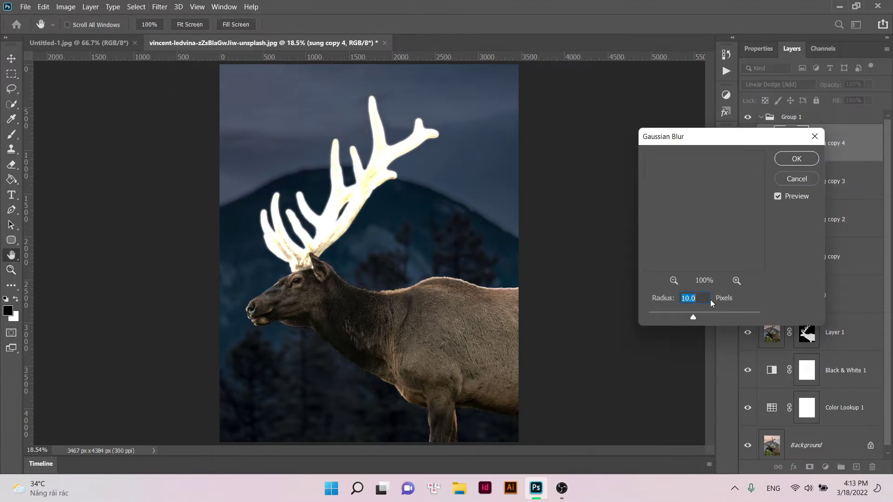
drag(699, 298, 679, 306)
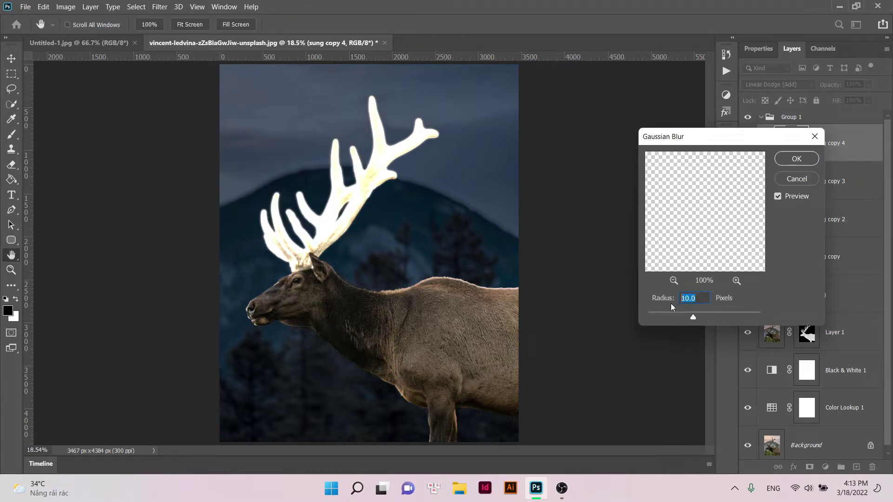
text(20)
key(Return)
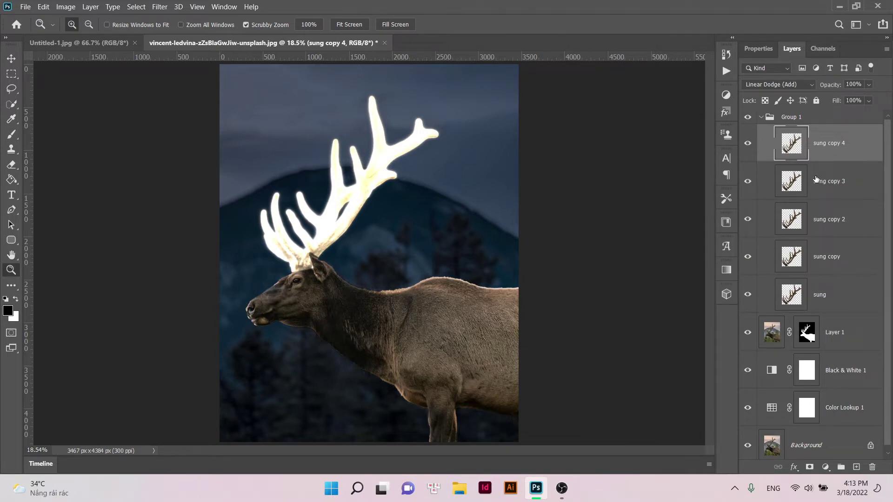
key(ctrl+j)
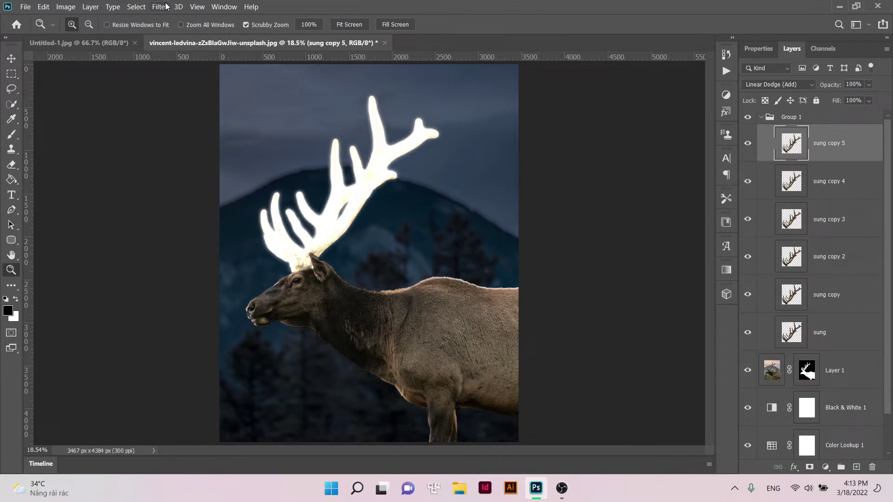
Apply a 25-pixel Gaussian Blur to sung copy 5.
click(160, 7)
mouse_move(166, 131)
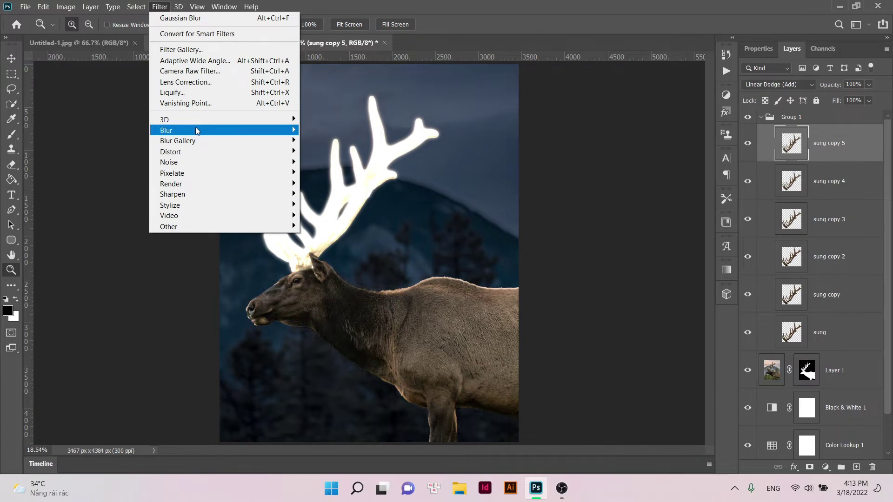
click(321, 172)
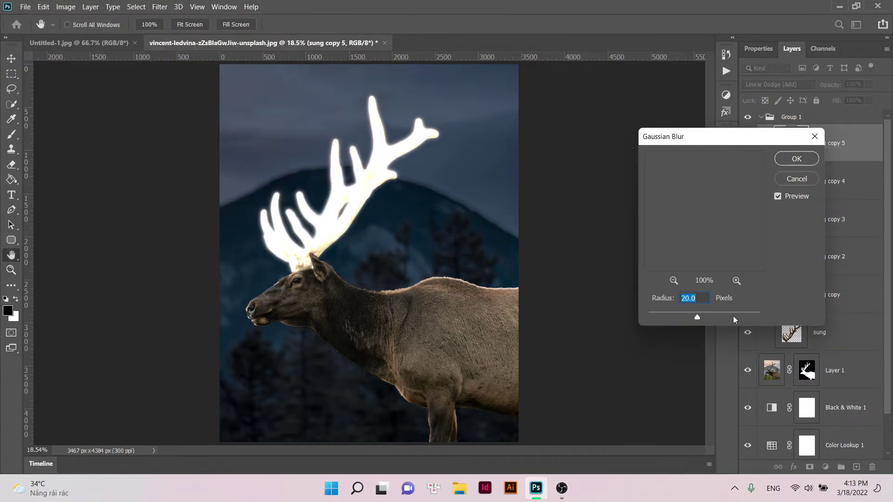
double_click(700, 298)
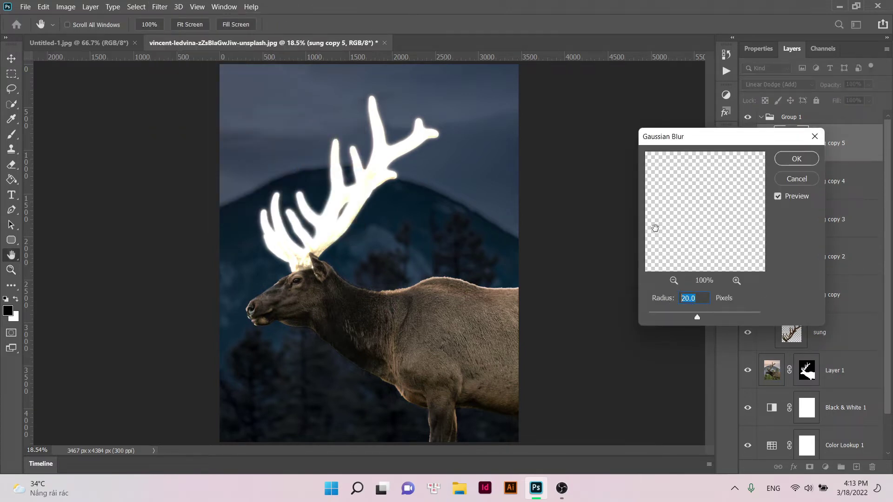
text(25)
key(Return)
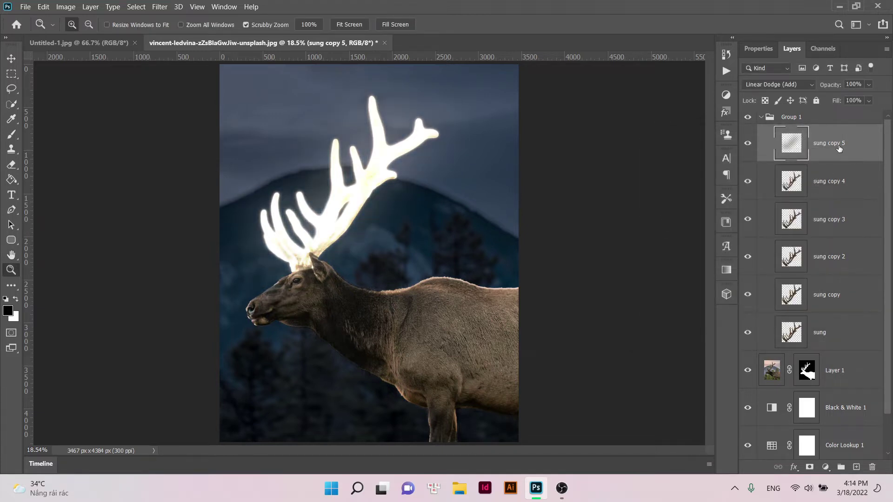
Duplicate it into sung copy 6 and blur that copy at a 500-pixel radius.
key(ctrl+j)
click(161, 7)
mouse_move(166, 131)
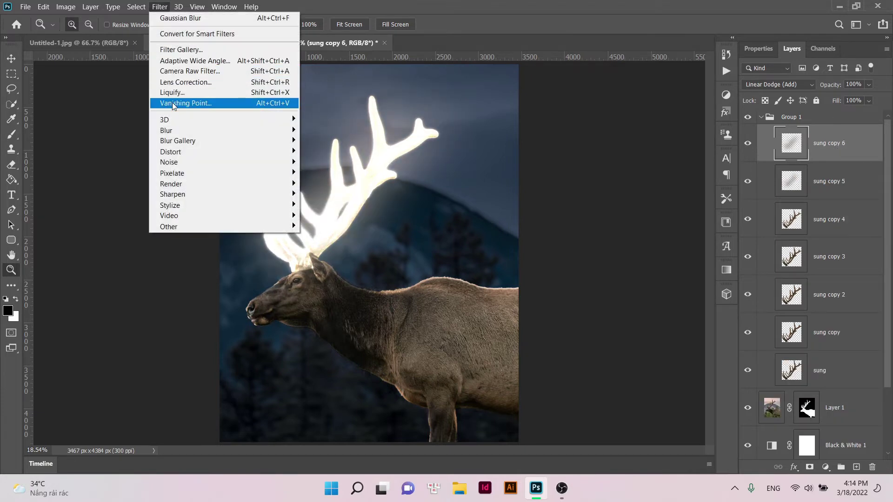
click(334, 177)
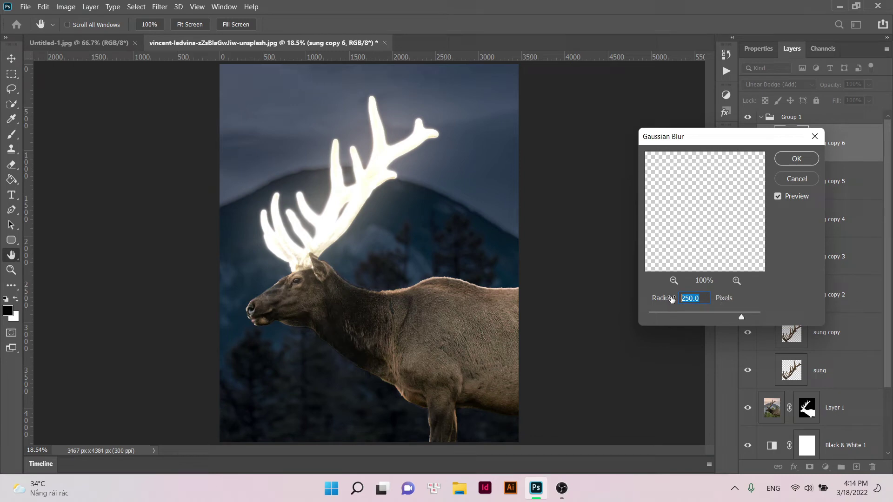
text(50)
drag(671, 298, 667, 289)
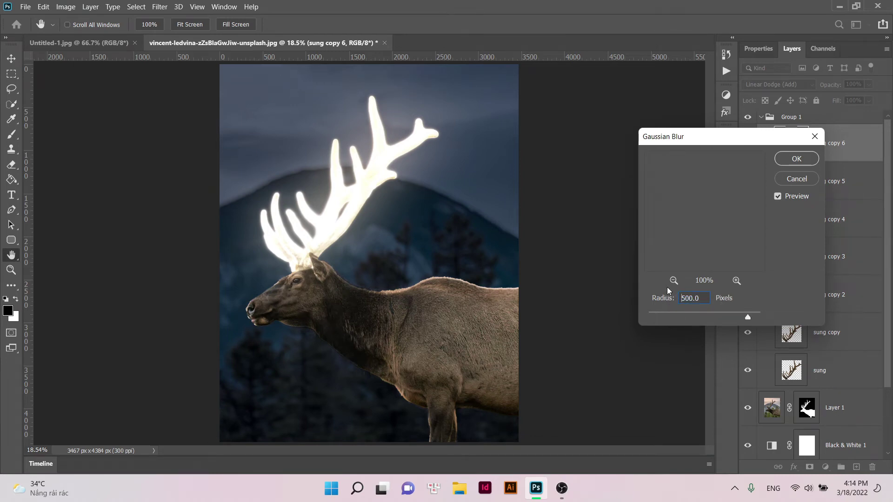
key(Return)
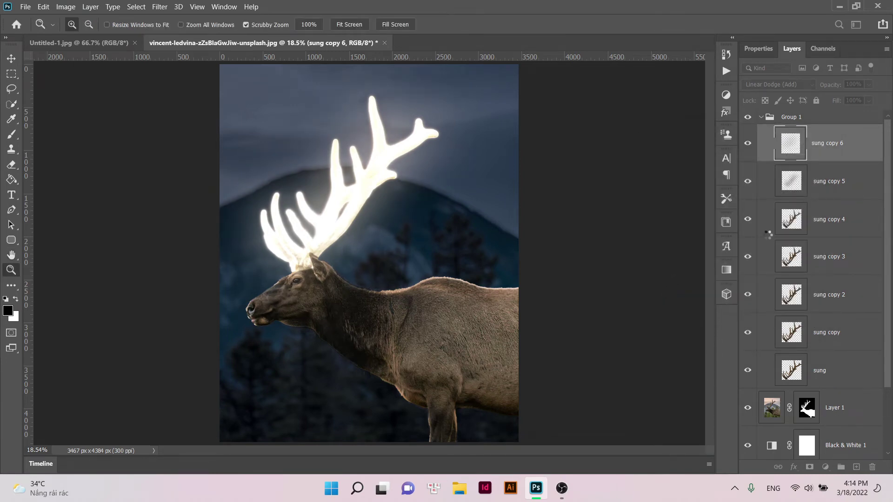
drag(342, 209, 379, 225)
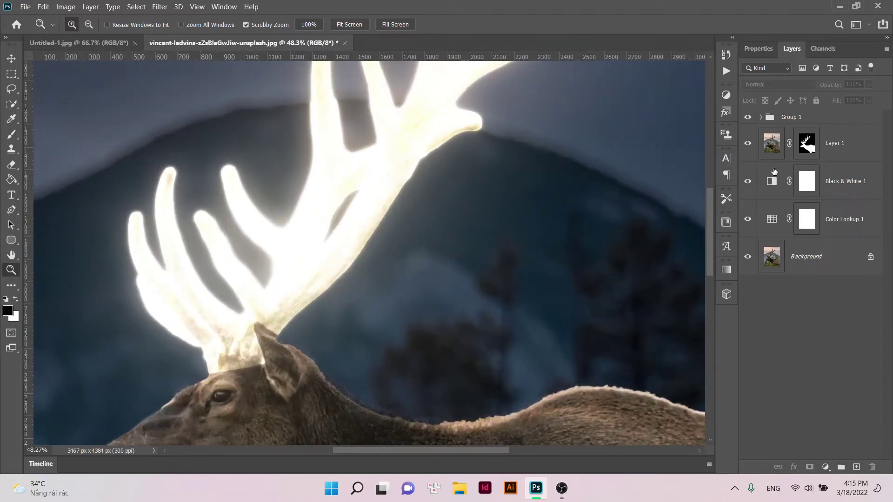
Add a Hue/Saturation adjustment layer directly above Group 1.
key(ctrl+0)
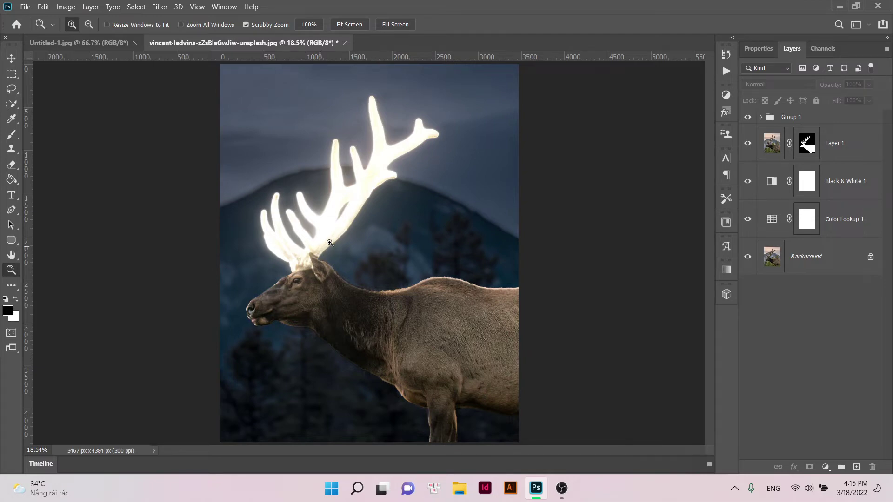
click(796, 120)
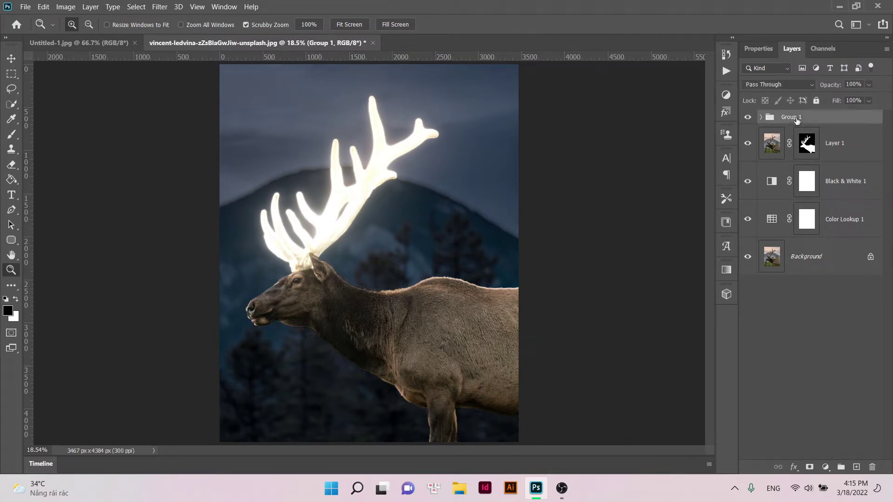
click(824, 467)
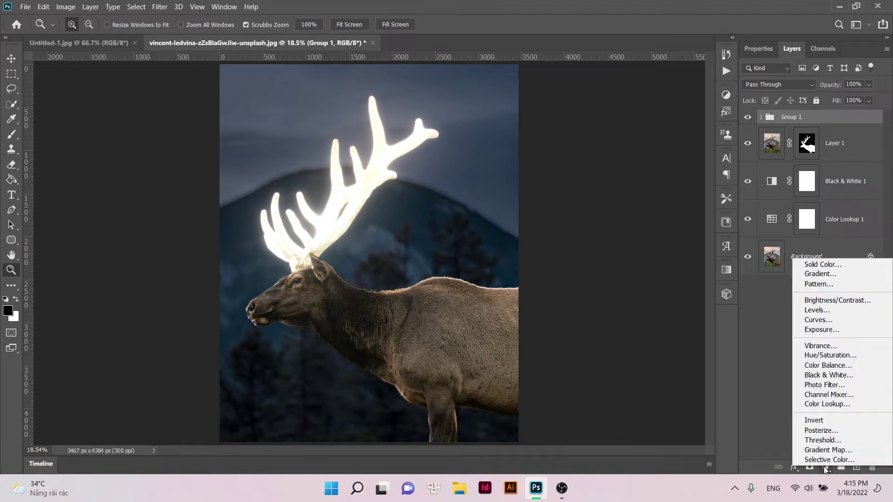
click(836, 356)
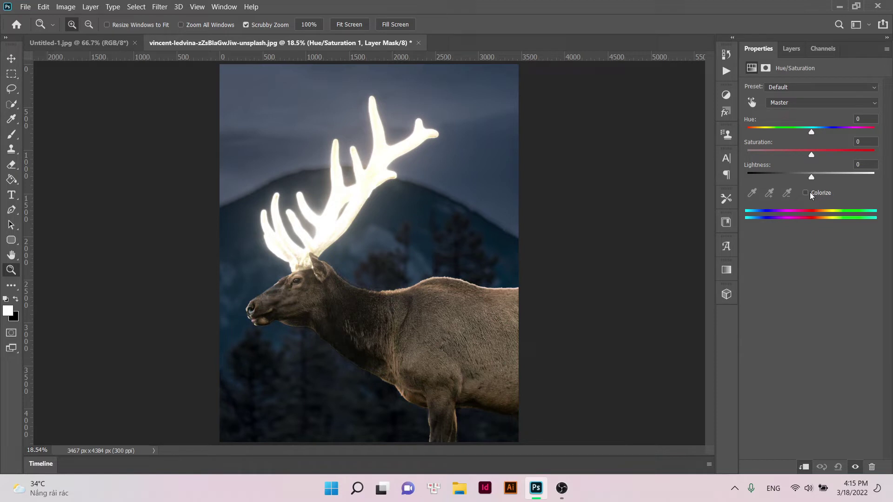
Turn on Colorize and set Hue to 30 and Saturation to 90.
click(810, 193)
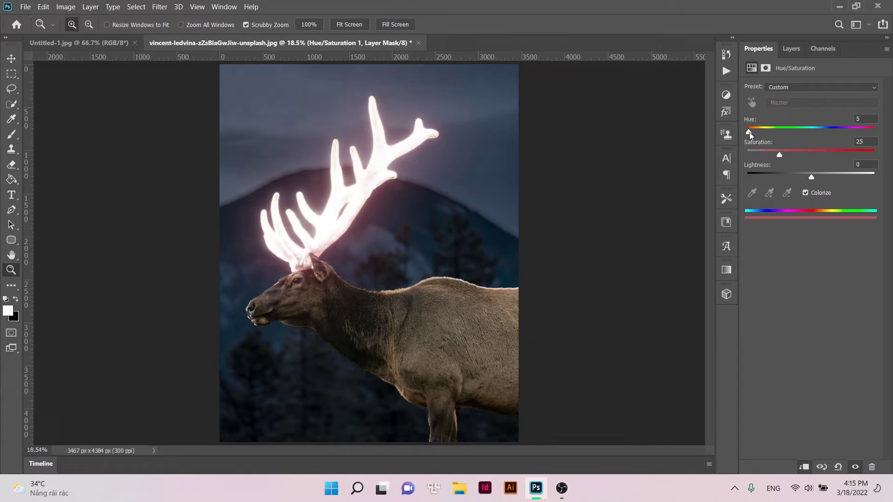
drag(748, 132, 761, 134)
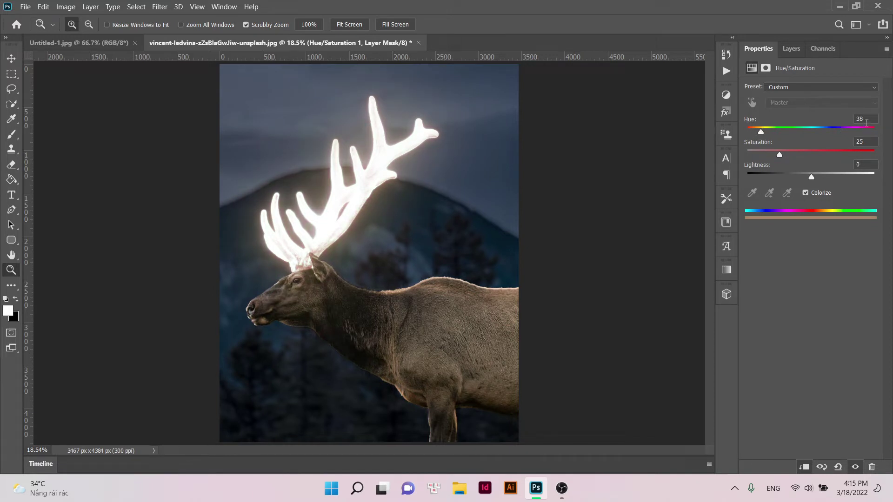
drag(867, 119, 852, 124)
text(30)
drag(866, 141, 848, 144)
text(90)
Make the elk cutout's Layer 1 active and bring up the new adjustment layer list.
click(791, 48)
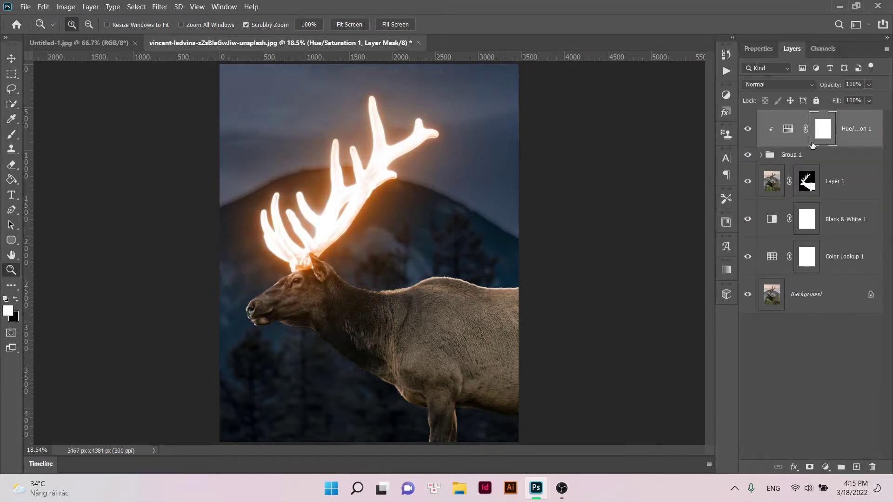
click(816, 357)
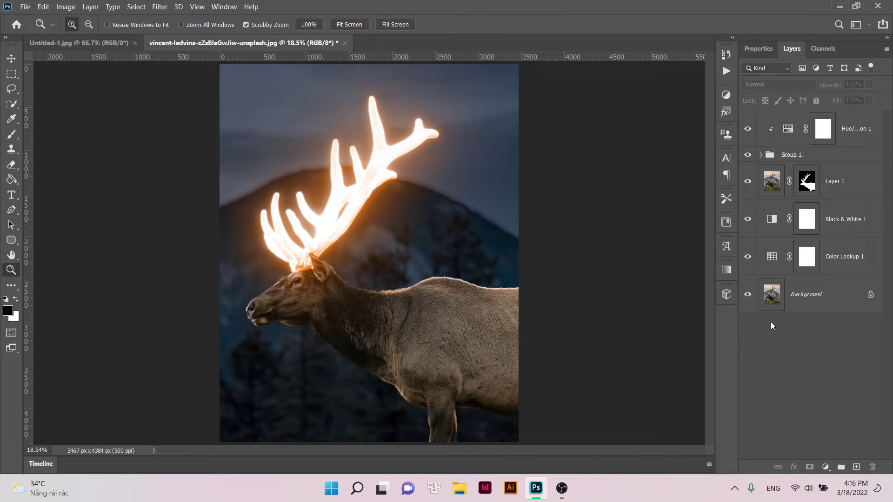
click(781, 186)
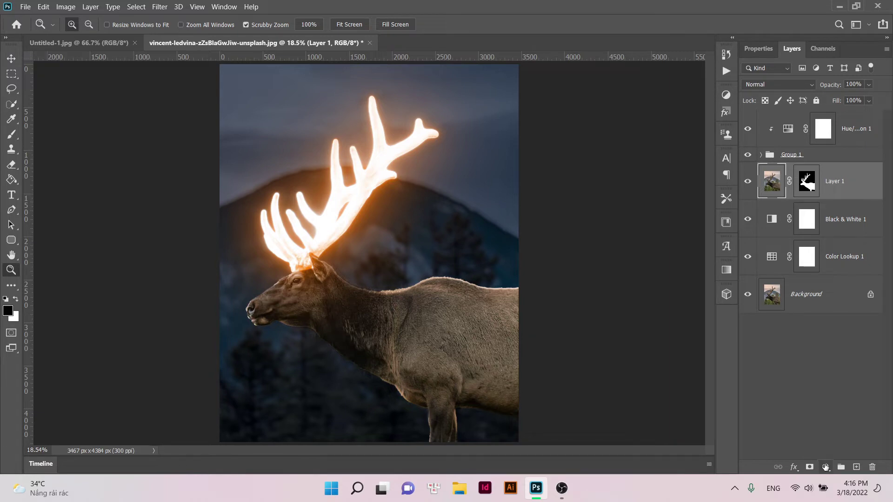
click(825, 467)
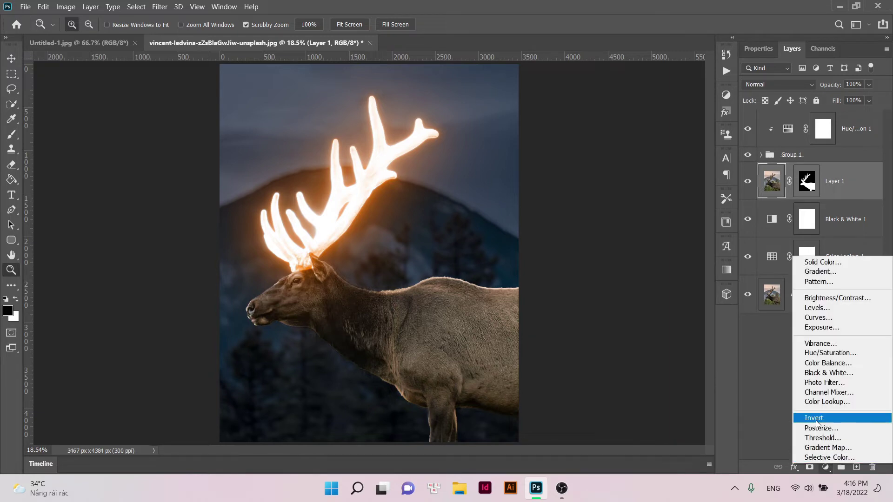
Add a Curves adjustment clipped to Layer 1, pulling the curve down to darken the elk.
click(835, 319)
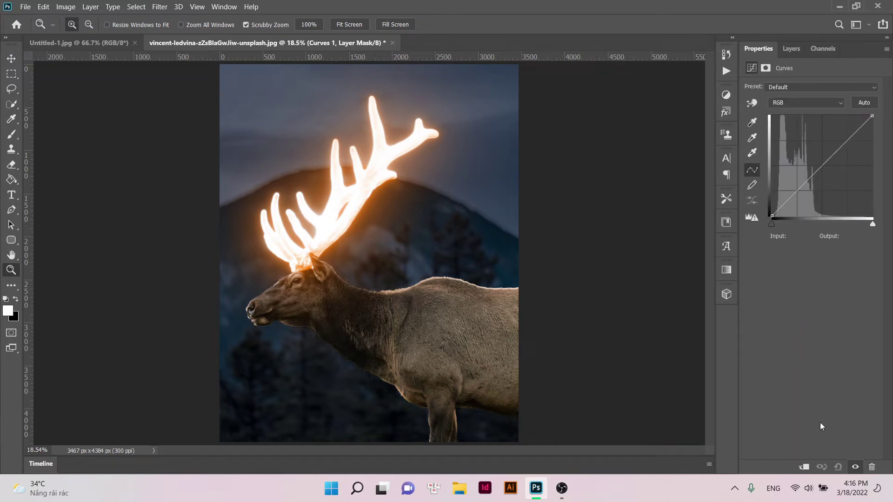
click(806, 468)
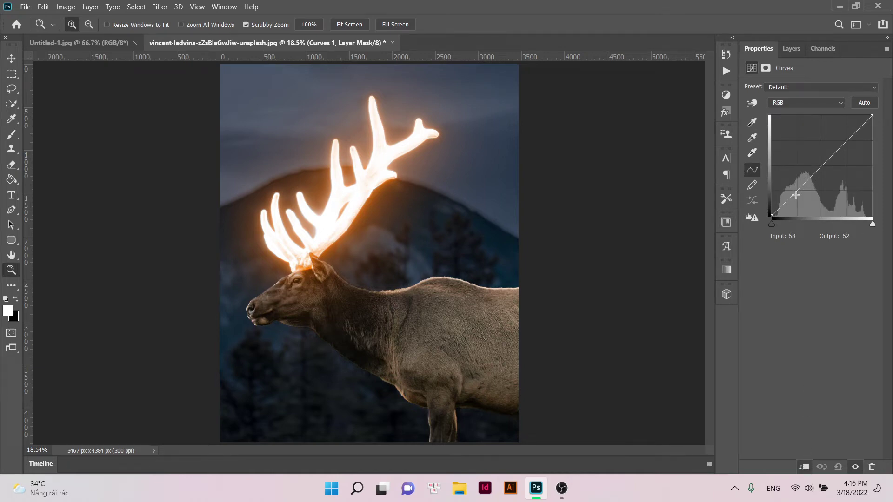
drag(798, 190, 798, 203)
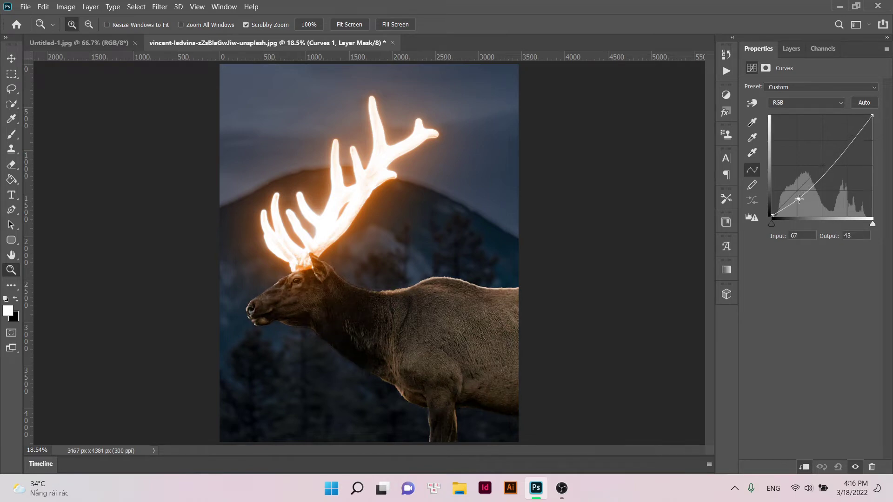
drag(801, 204, 792, 210)
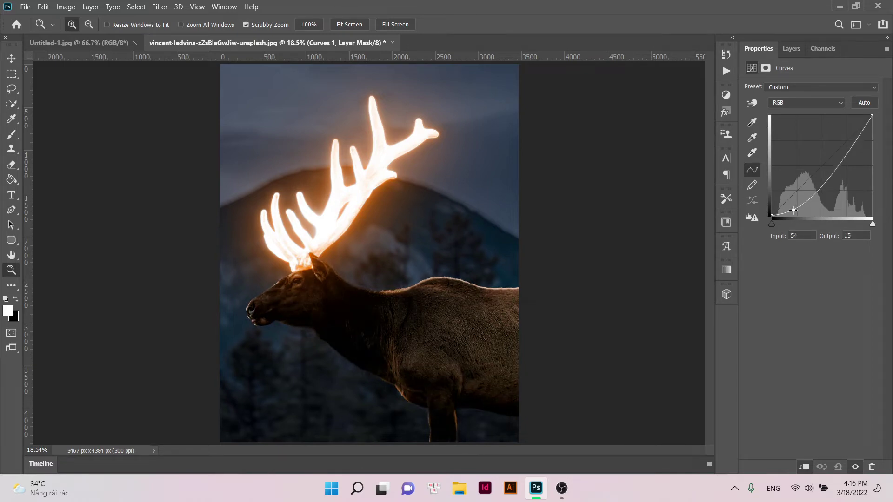
Target the Curves 1 layer mask so it can be painted on.
click(790, 50)
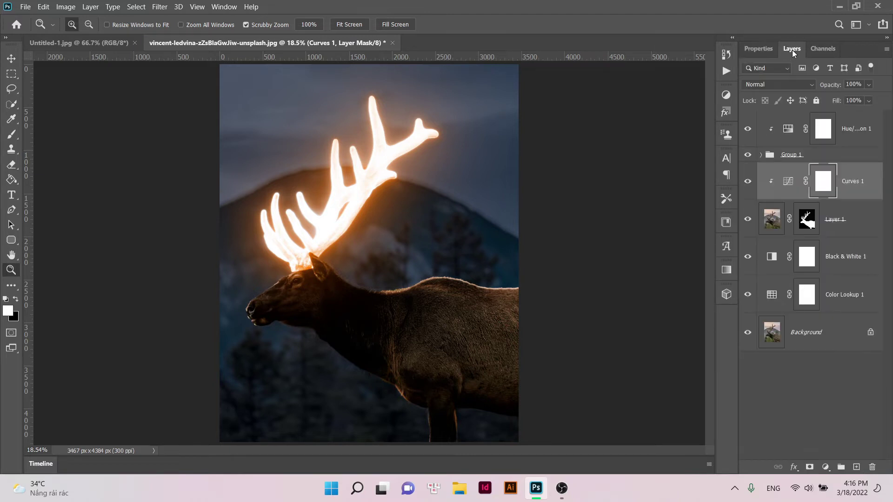
click(11, 58)
click(816, 372)
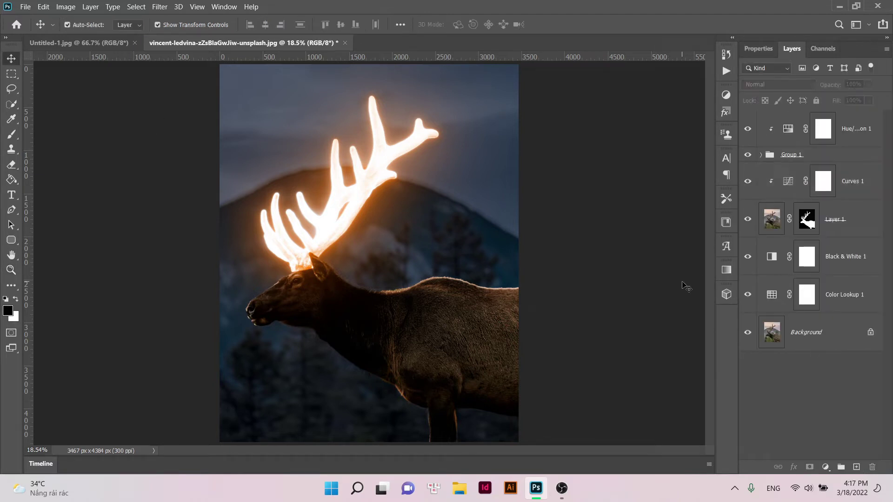
click(821, 184)
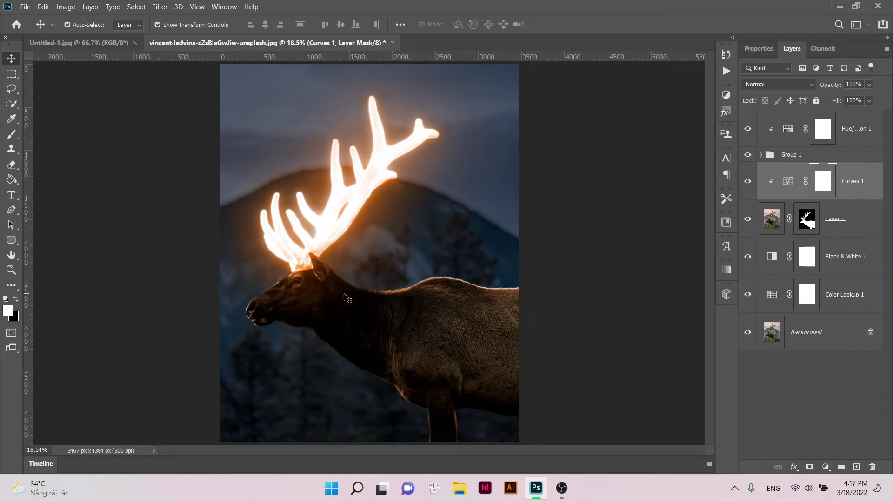
Set up the Brush at 85% opacity with black as the painting colour.
click(17, 137)
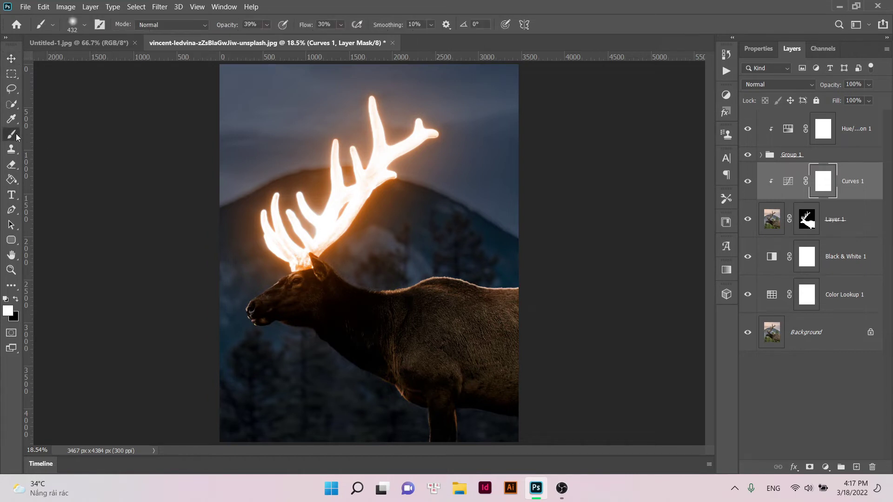
click(257, 24)
text(85)
key(Return)
click(17, 301)
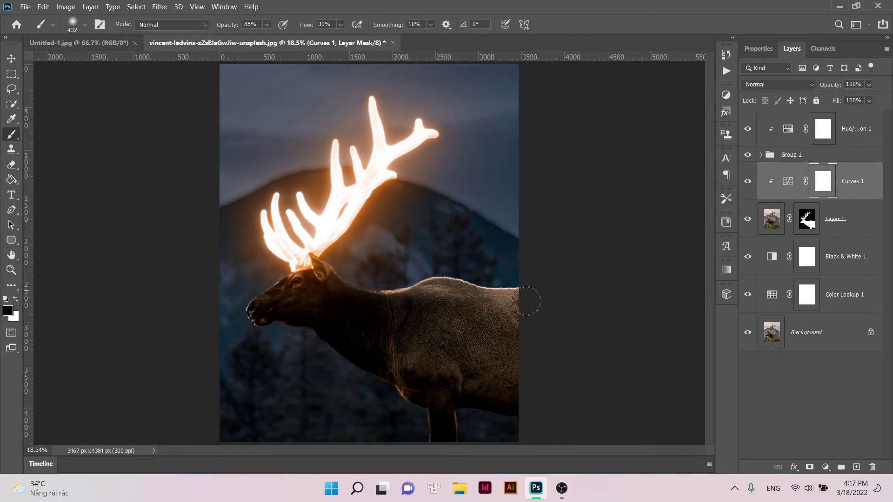
Paint out part of the Curves darkening, enlarging the brush to 511 then 2165 px.
drag(254, 290, 303, 249)
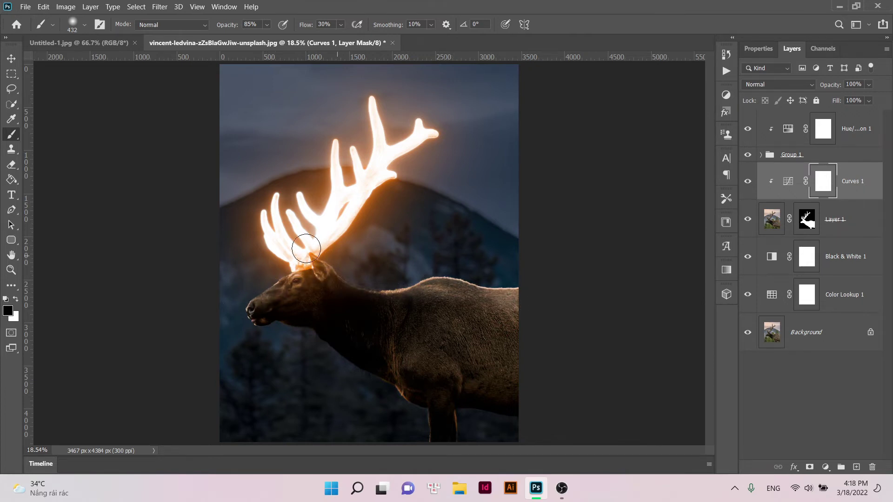
right_click(393, 254)
drag(496, 285, 514, 285)
key(Return)
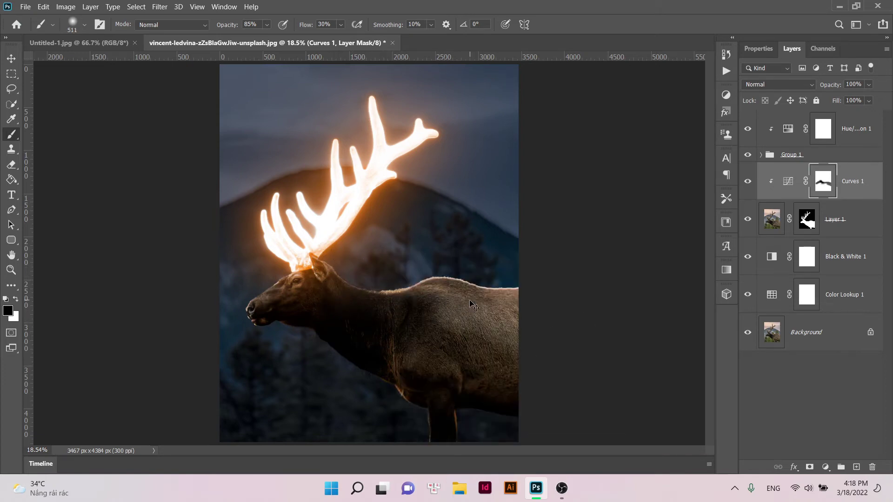
right_click(399, 270)
drag(531, 294, 546, 294)
key(Return)
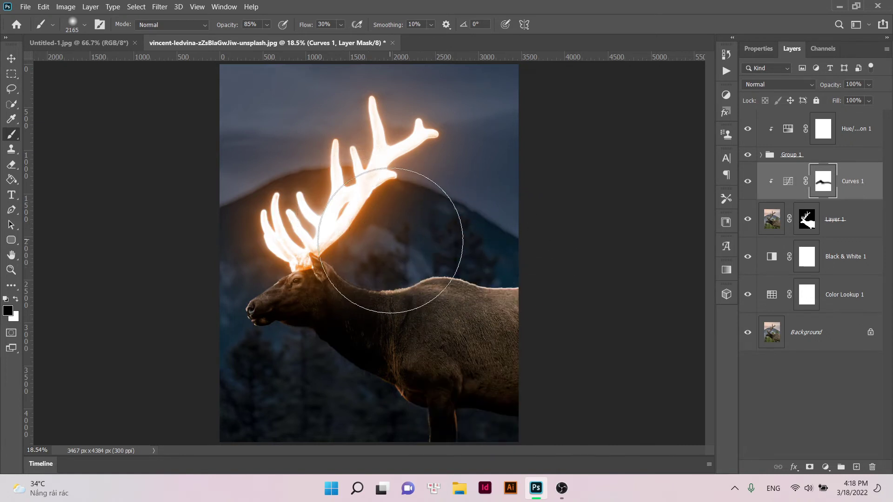
Mask the Curves darkening around the elk's neck and upper back.
mouse_move(390, 241)
mouse_down()
mouse_move(498, 259)
mouse_move(496, 287)
mouse_up()
right_click(393, 255)
key(Return)
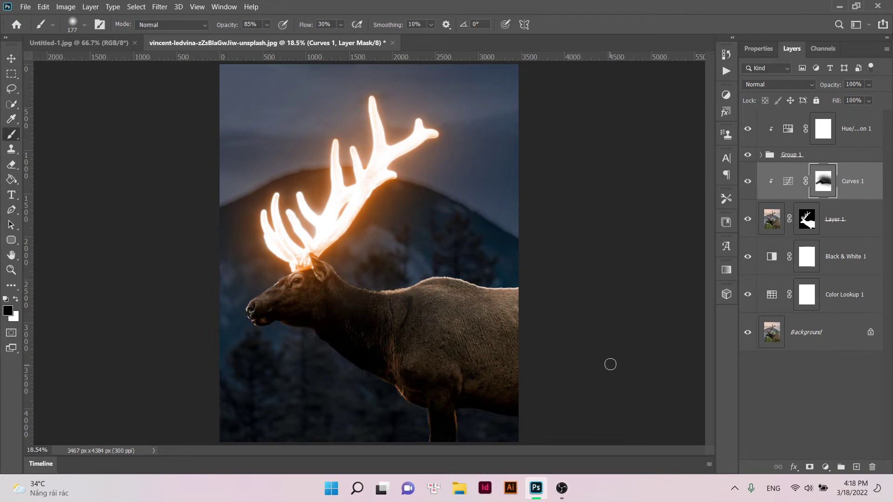
click(11, 58)
click(839, 366)
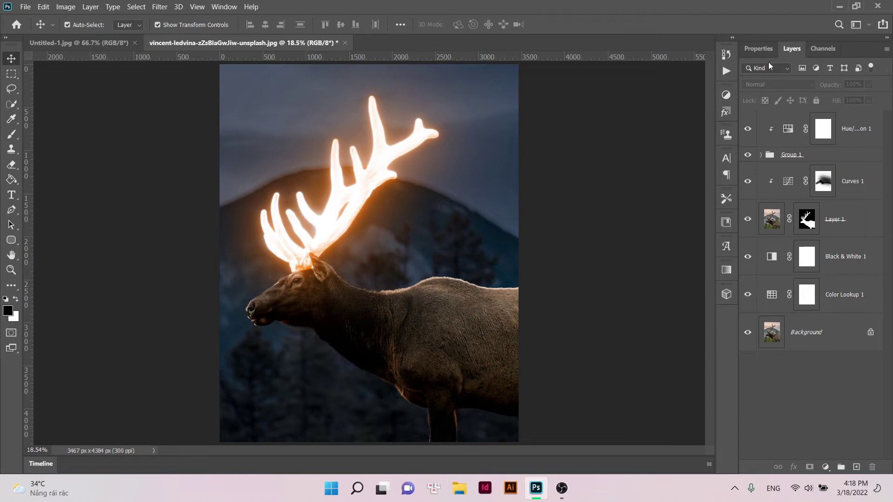
Duplicate Hue/Saturation 1, move the copy below Group 1 and clip it to the elk layer.
click(810, 132)
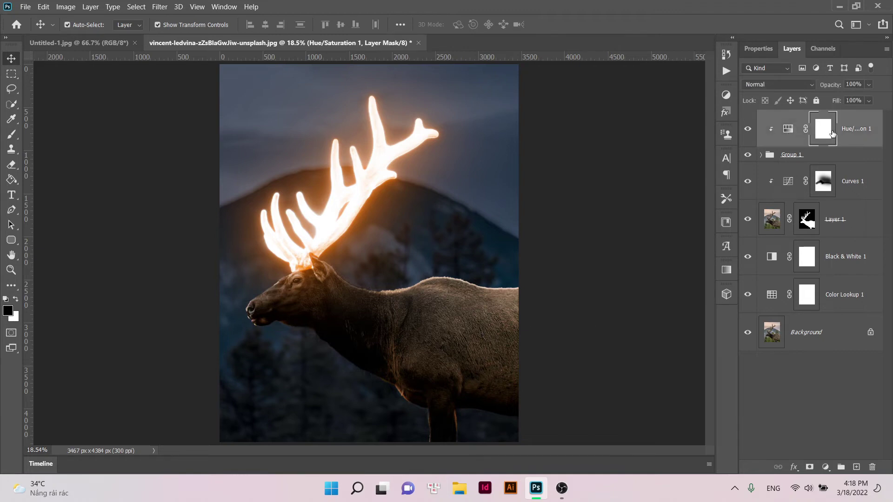
drag(831, 133, 781, 145)
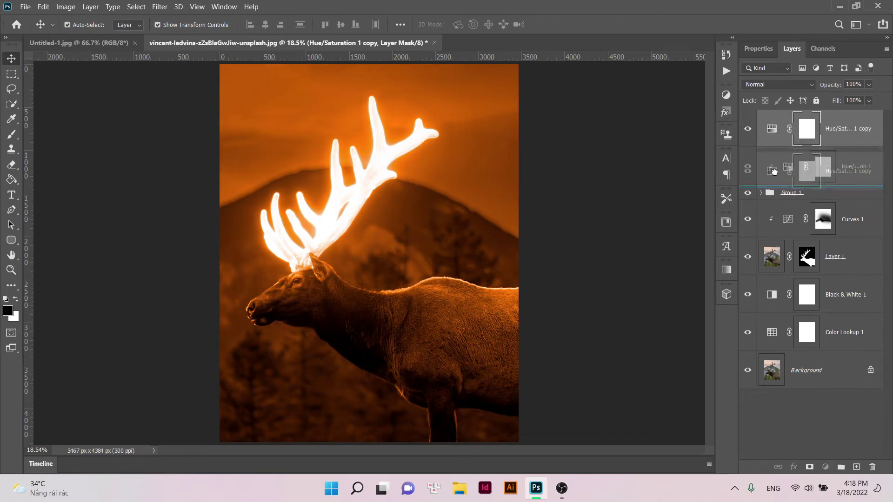
drag(780, 208, 781, 205)
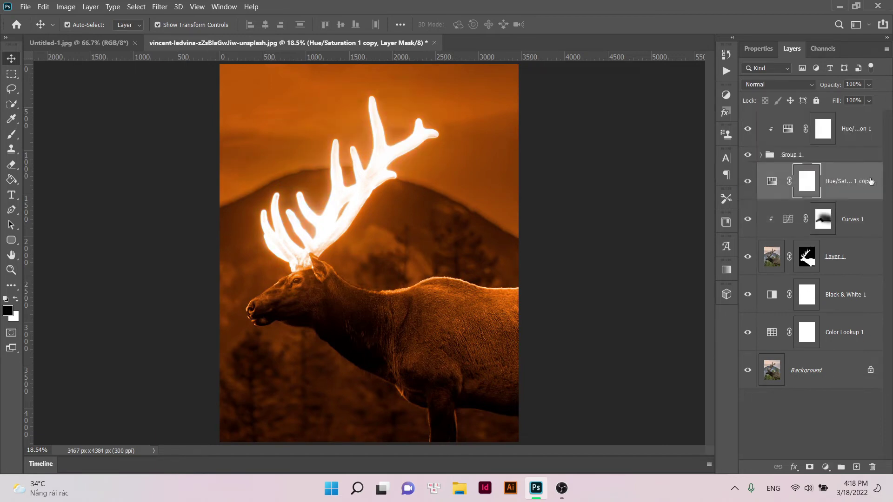
right_click(855, 182)
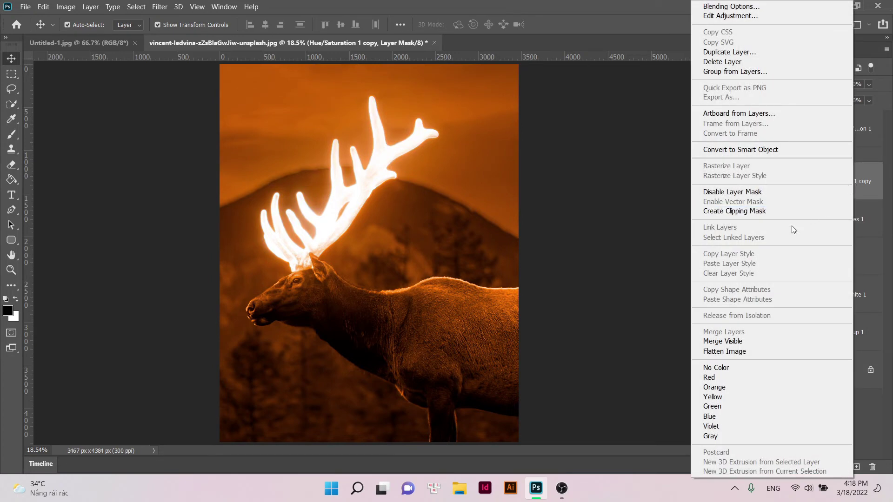
click(780, 212)
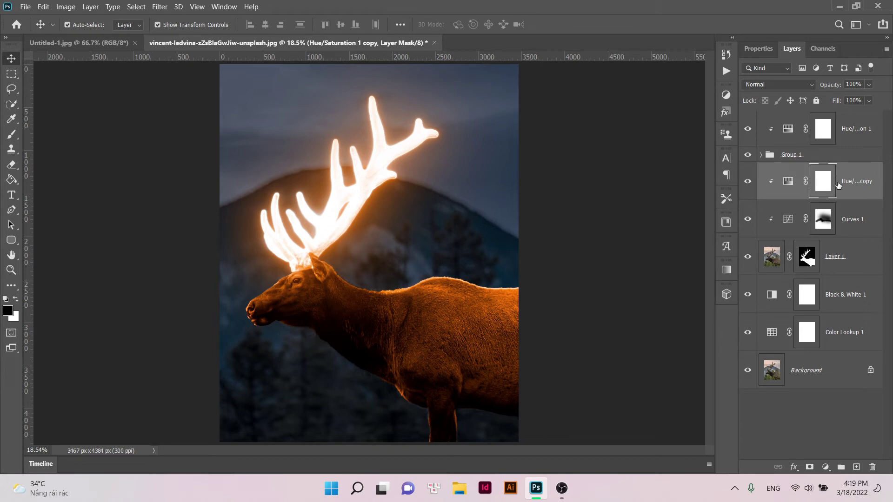
Fill the Hue/Saturation copy's mask black to hide the orange tint.
click(11, 179)
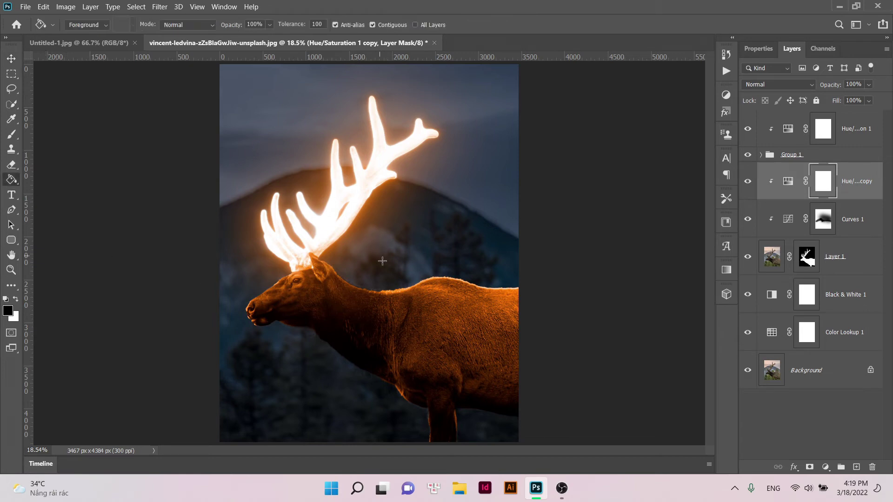
click(390, 277)
click(11, 58)
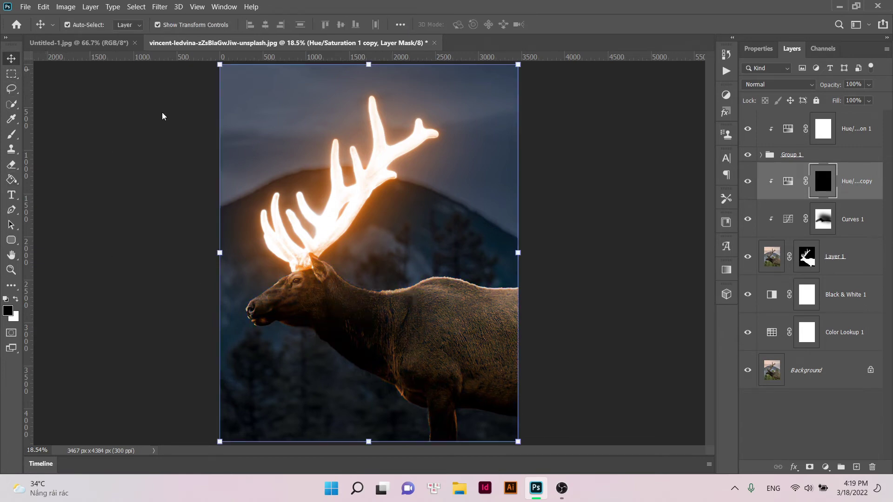
click(847, 410)
key(ctrl+z)
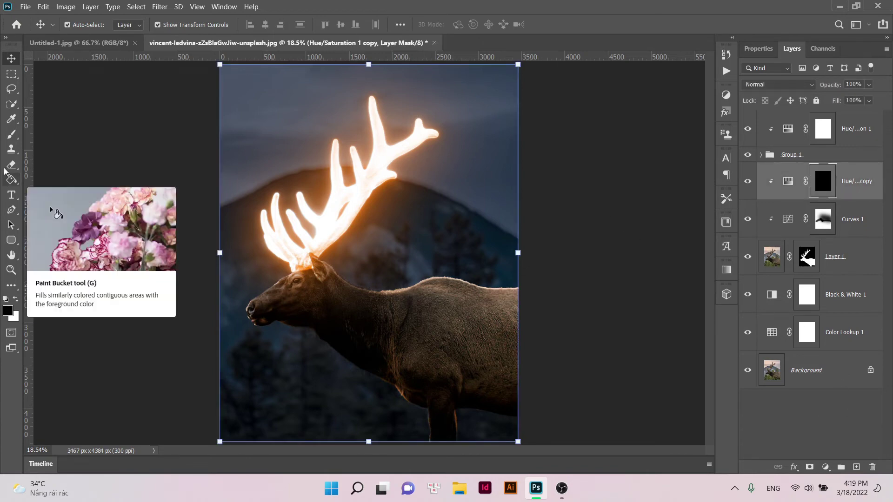
Paint an orange rim along the elk's back with a 417 px white brush.
click(10, 135)
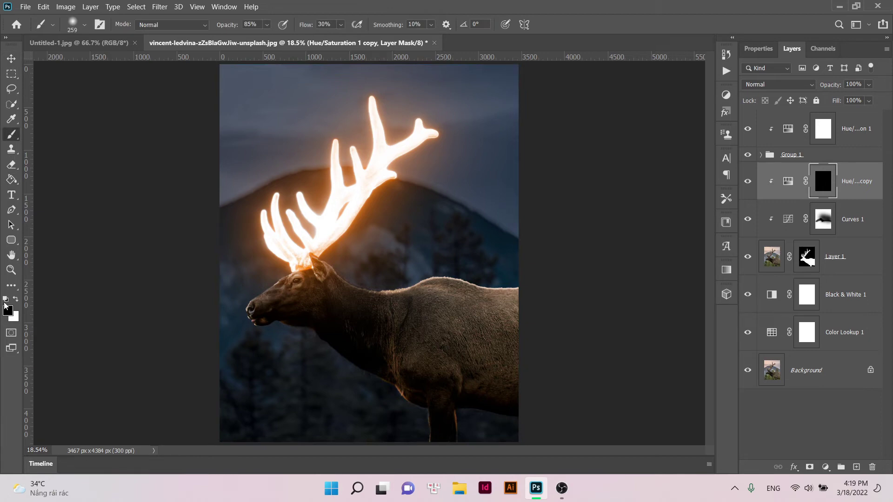
click(15, 300)
right_click(397, 241)
drag(515, 270, 523, 269)
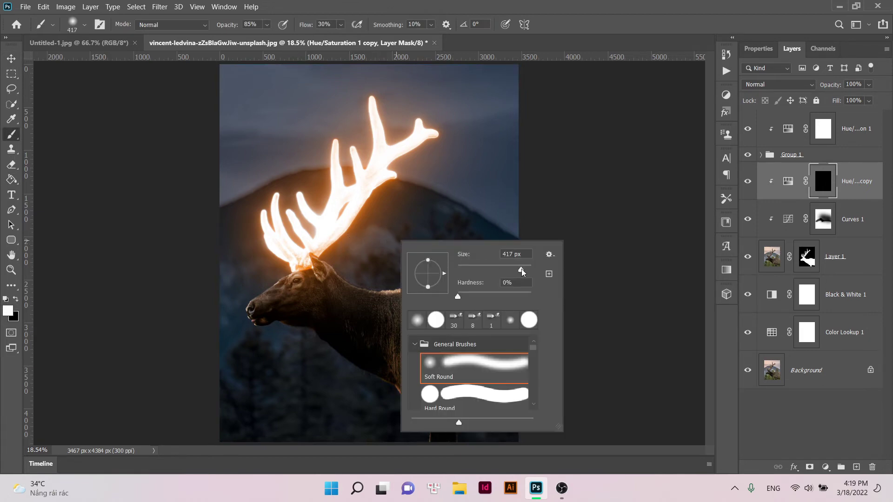
key(Return)
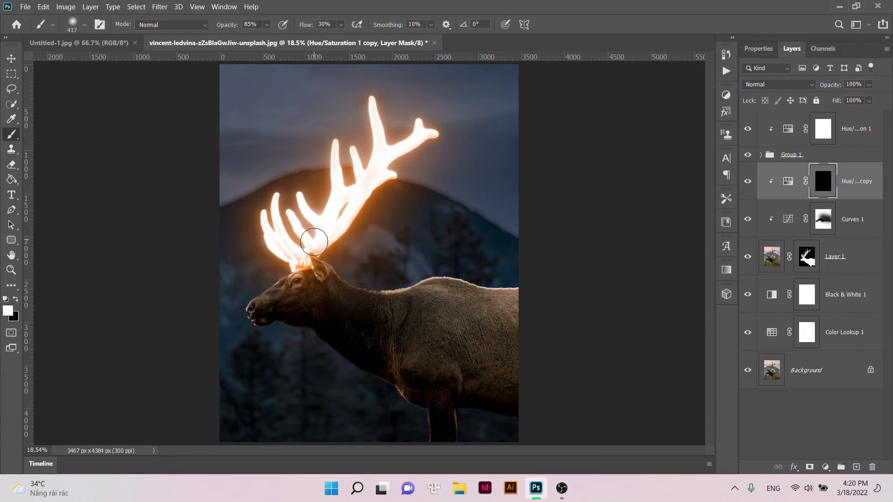
drag(314, 242, 503, 278)
mouse_move(472, 258)
mouse_down()
mouse_move(496, 283)
mouse_move(465, 270)
mouse_up()
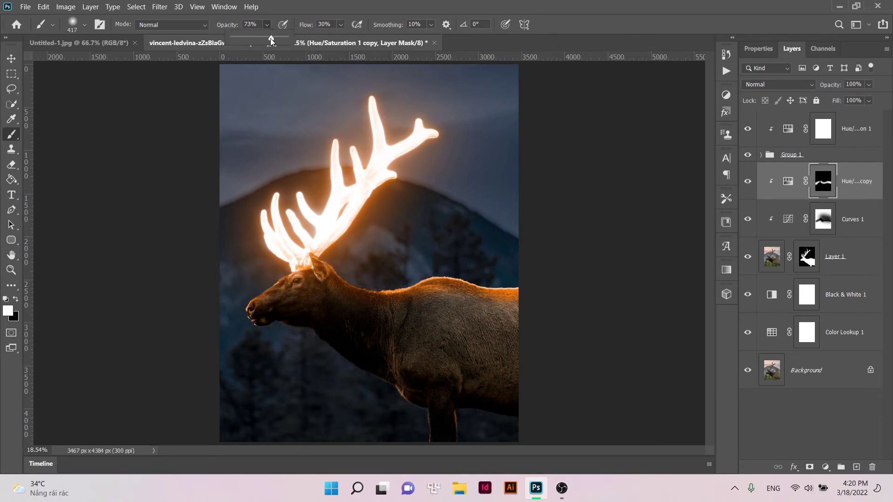
Add a faint orange glow on the elk's head with a 511 px brush at 19% opacity.
drag(271, 41, 263, 39)
right_click(382, 230)
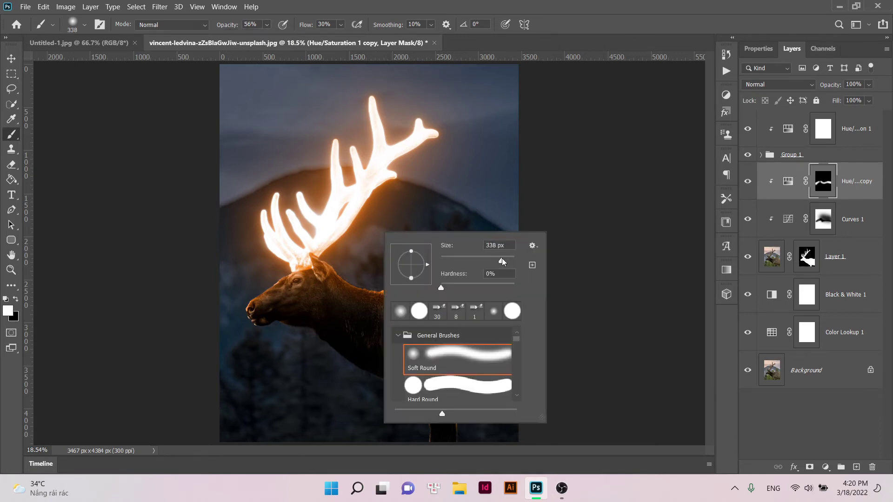
drag(502, 258, 507, 259)
click(268, 25)
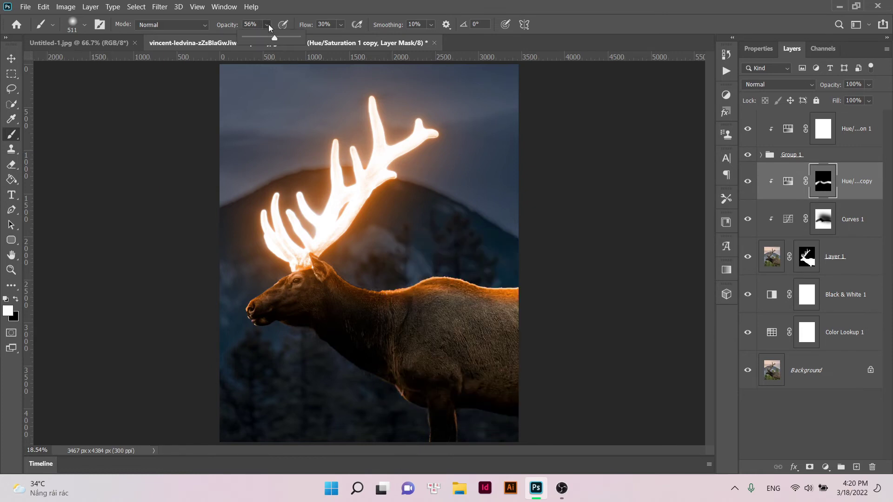
drag(271, 40, 255, 41)
drag(509, 302, 318, 289)
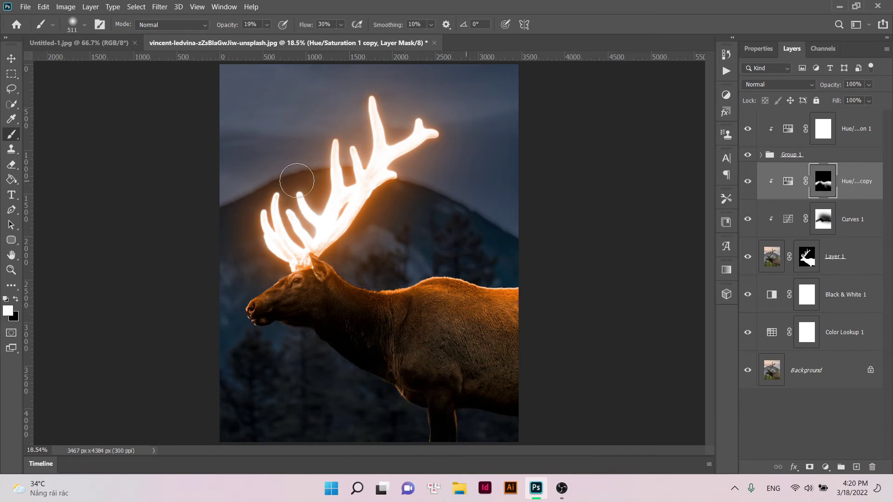
click(12, 58)
click(521, 308)
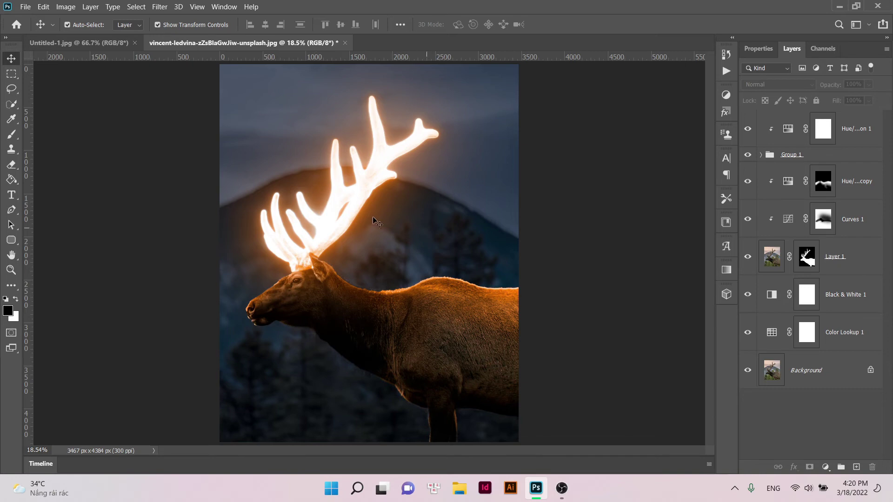
Zoom in on the antlers and place stars-g658f6d743_1920 from Downloads as an embedded layer.
key(z)
drag(331, 205, 395, 231)
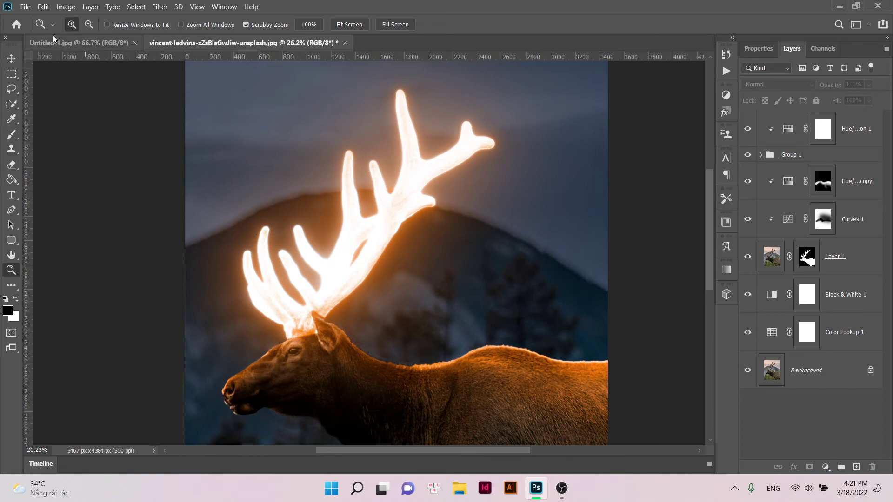
click(25, 7)
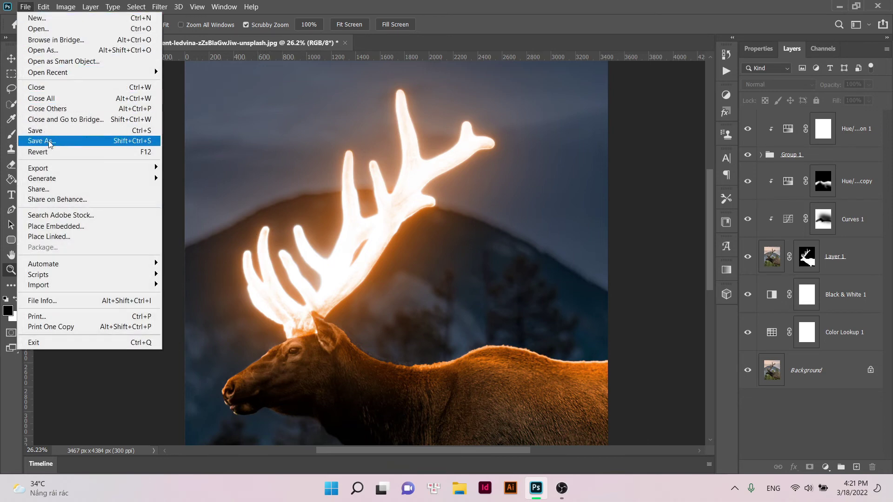
click(56, 226)
click(200, 121)
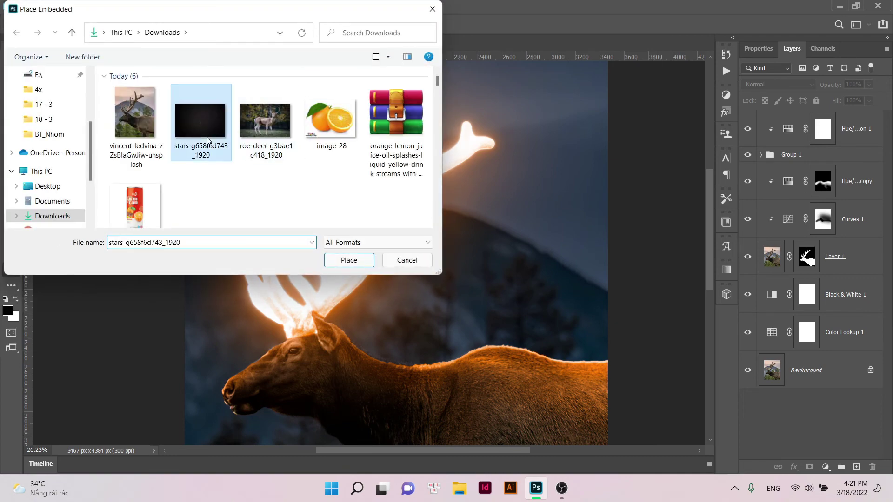
click(349, 260)
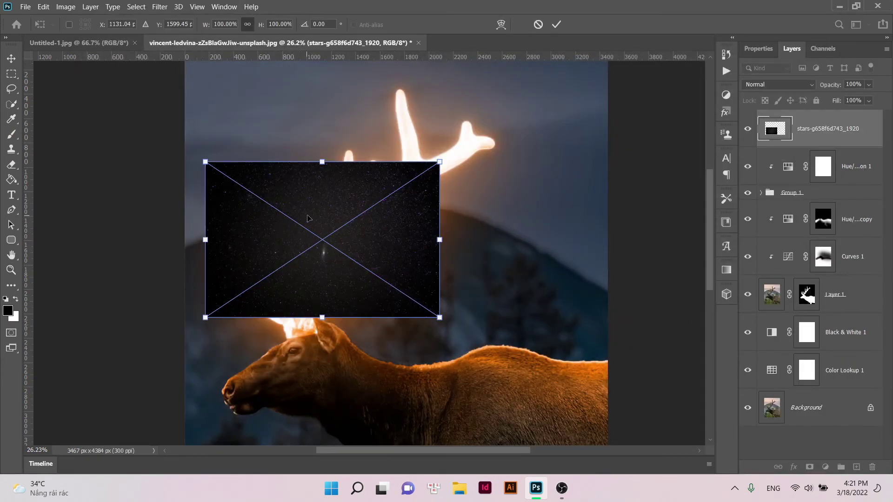
Move the stars layer to the top, scale it to about 190%, and set blend mode Screen.
drag(307, 218, 277, 130)
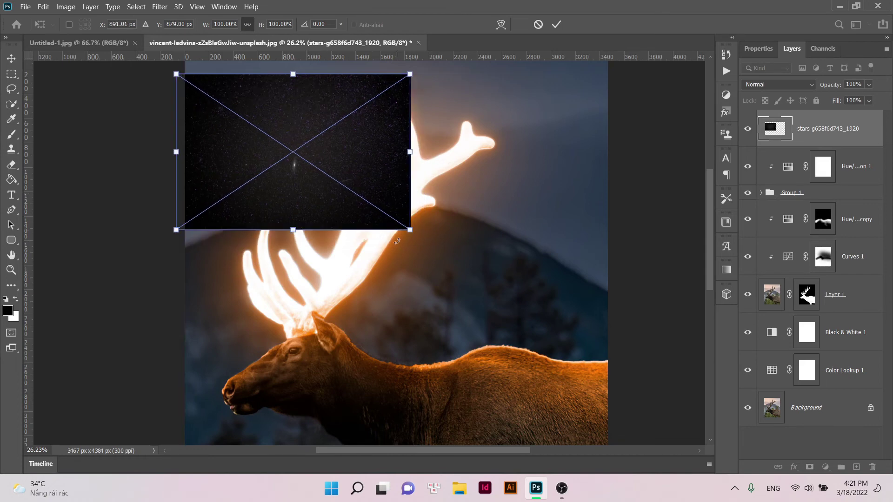
drag(409, 229, 620, 369)
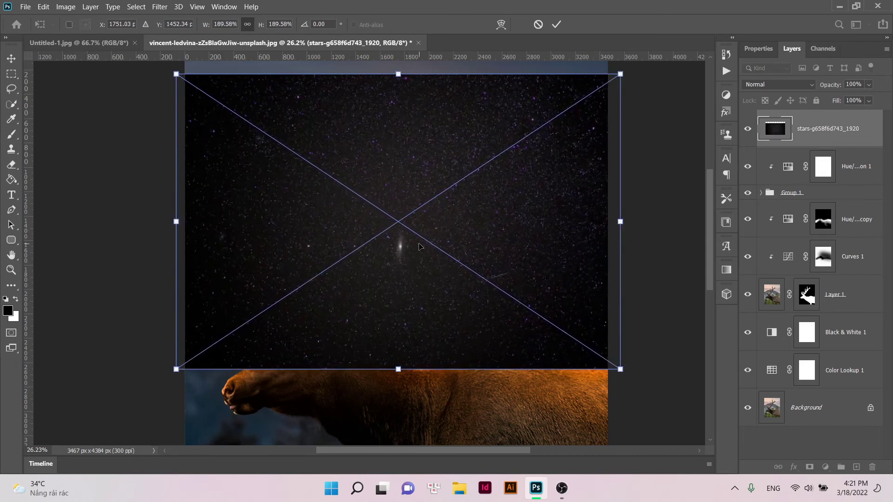
drag(504, 223, 475, 225)
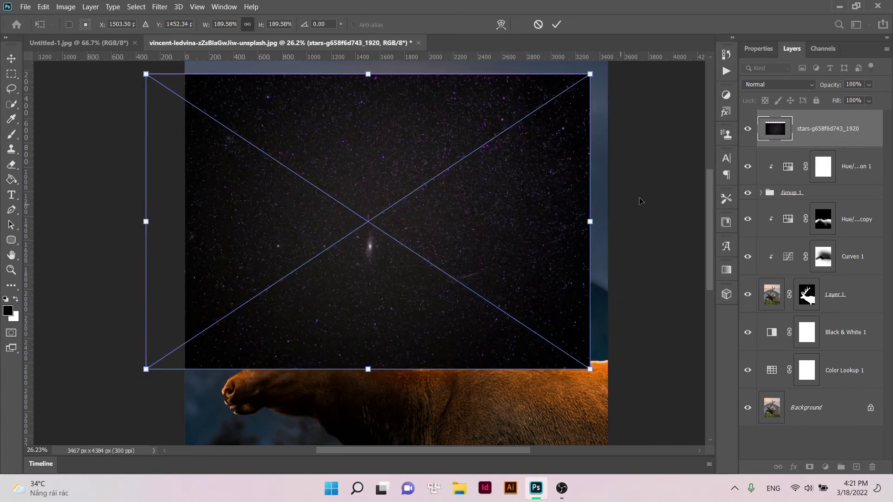
click(777, 86)
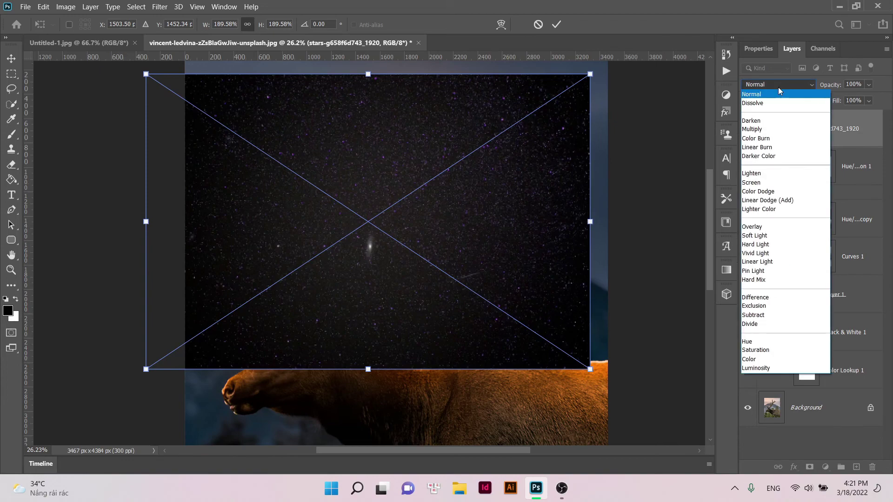
click(775, 183)
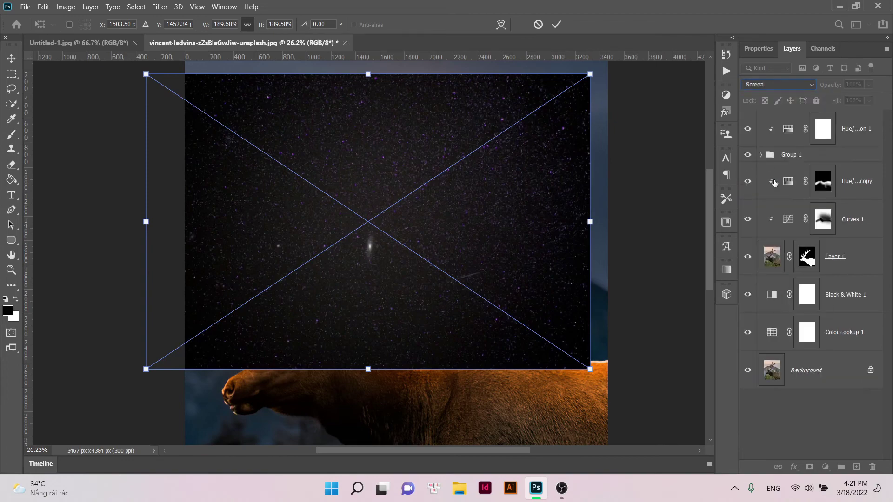
key(Return)
key(z)
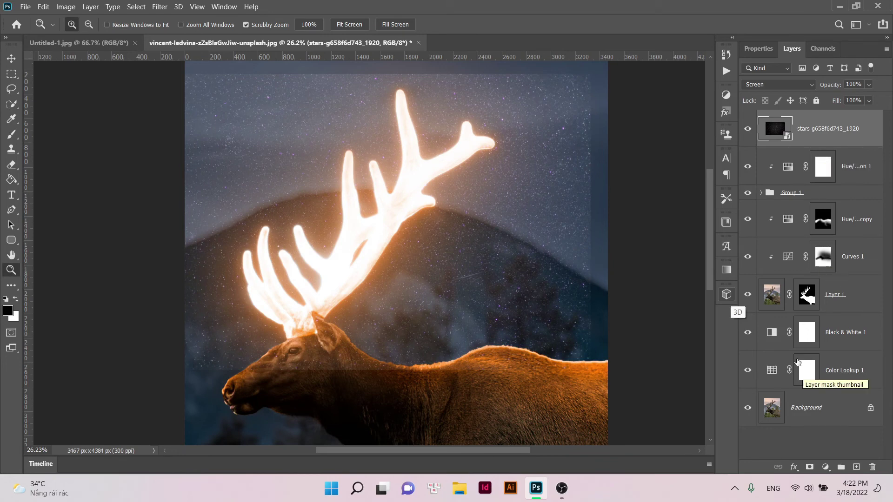
Add a black hide-all mask to the stars layer.
key(alt)
alt+click(808, 467)
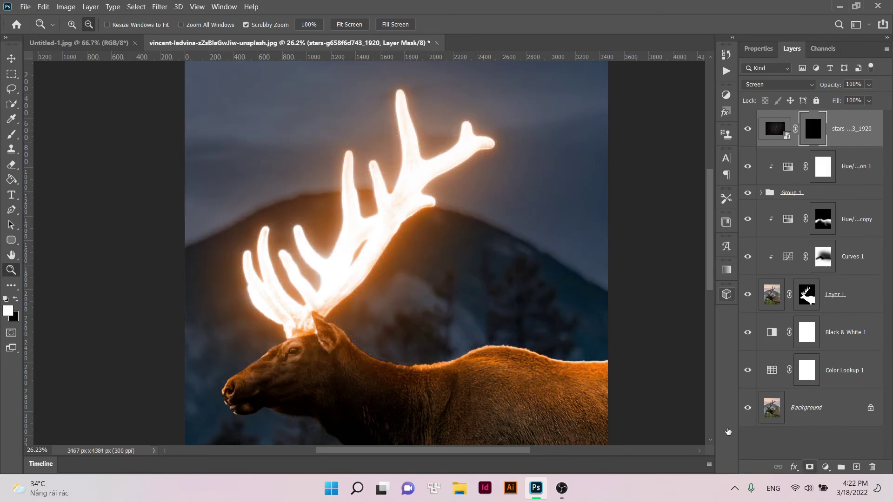
click(11, 58)
click(653, 205)
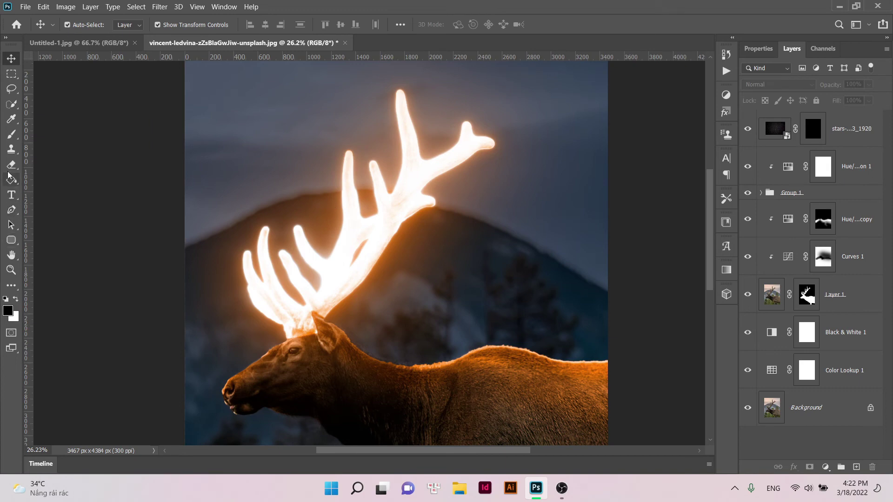
Reveal stars along the glowing antler with a 168 px white brush at 87% opacity.
click(11, 135)
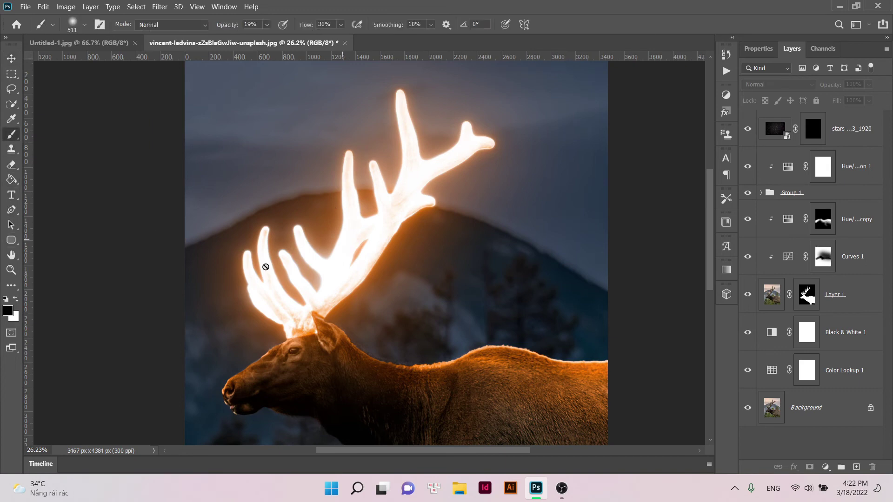
click(20, 302)
click(817, 138)
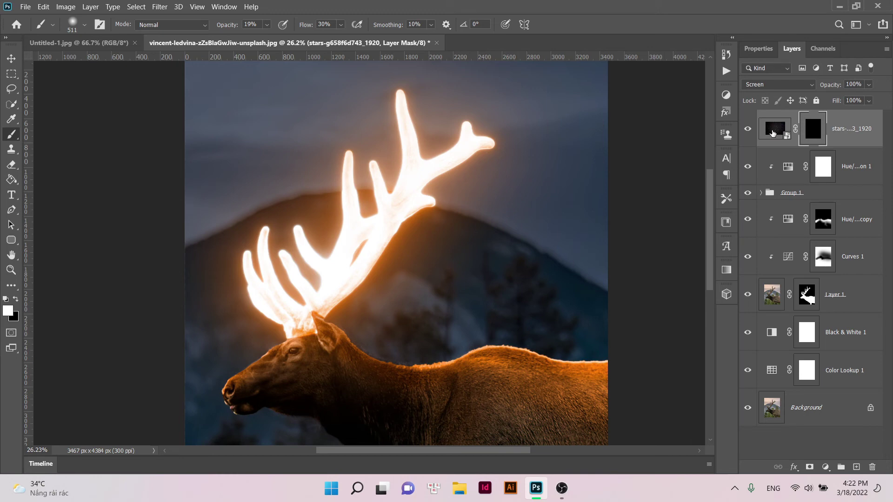
key(bracketleft)
key(bracketleft)
key(bracketleft)
click(266, 26)
drag(271, 38, 307, 46)
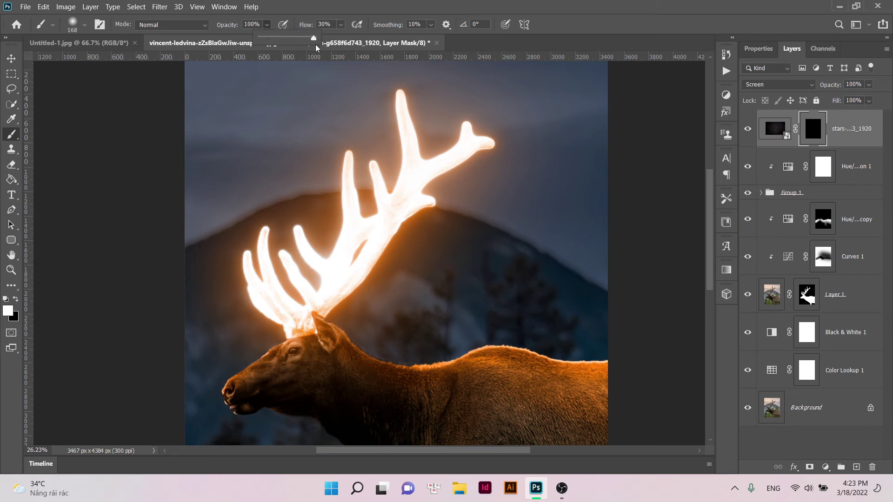
right_click(393, 115)
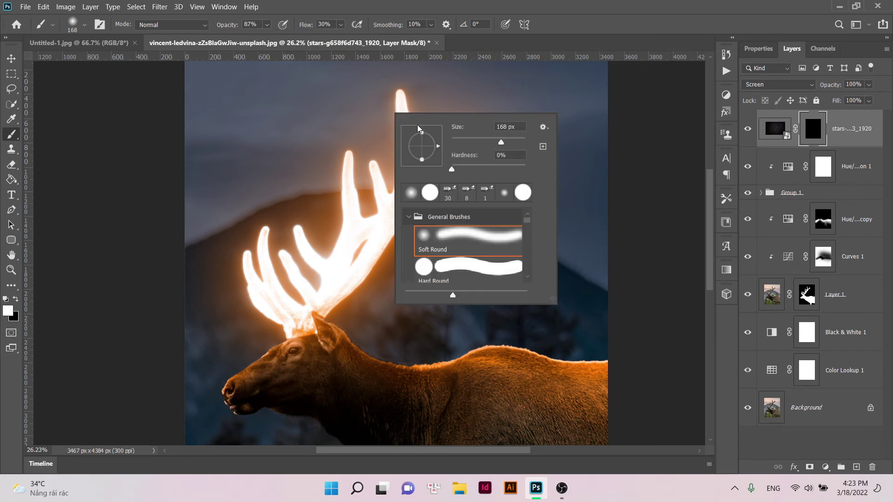
click(391, 95)
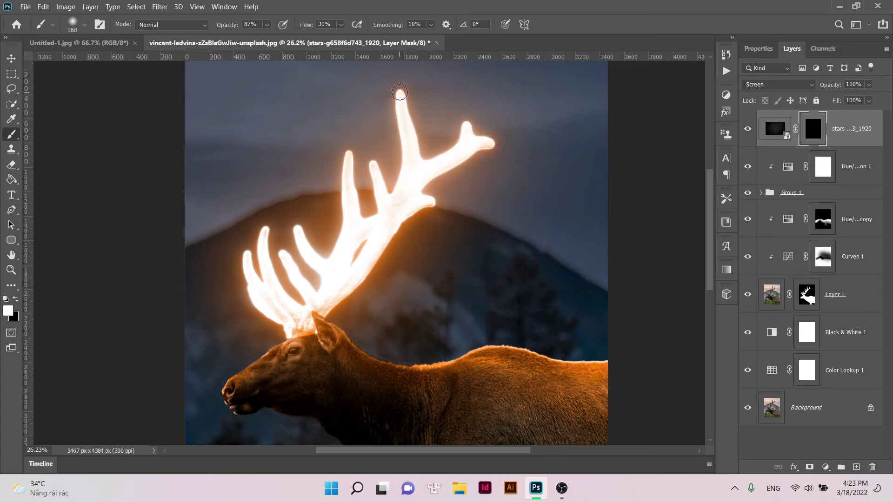
mouse_move(399, 93)
mouse_down()
mouse_move(382, 171)
mouse_move(304, 231)
mouse_move(303, 292)
mouse_move(252, 250)
mouse_move(252, 293)
mouse_move(273, 327)
mouse_move(253, 309)
mouse_move(244, 268)
mouse_move(344, 299)
mouse_move(303, 337)
mouse_move(479, 128)
mouse_move(420, 112)
mouse_move(396, 124)
mouse_move(377, 192)
mouse_move(380, 230)
mouse_move(433, 197)
mouse_up()
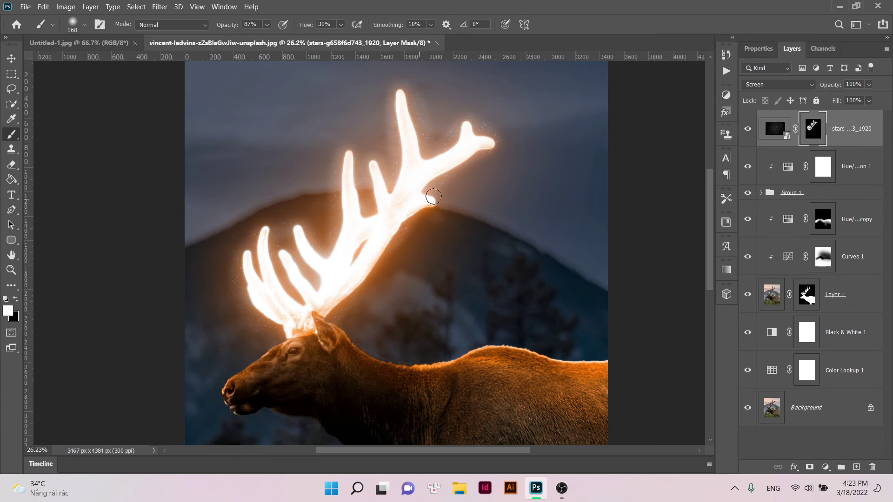
Lower the brush opacity to 34% and reselect the stars layer mask.
click(267, 25)
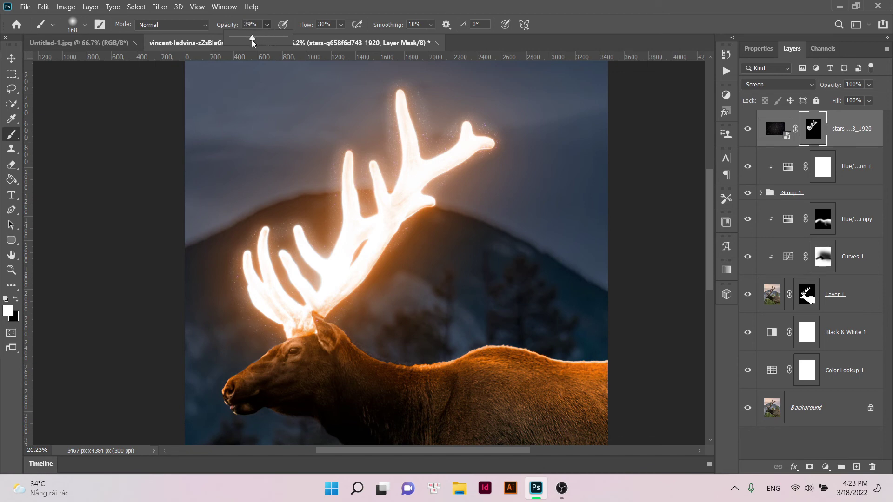
drag(252, 40, 249, 40)
right_click(484, 156)
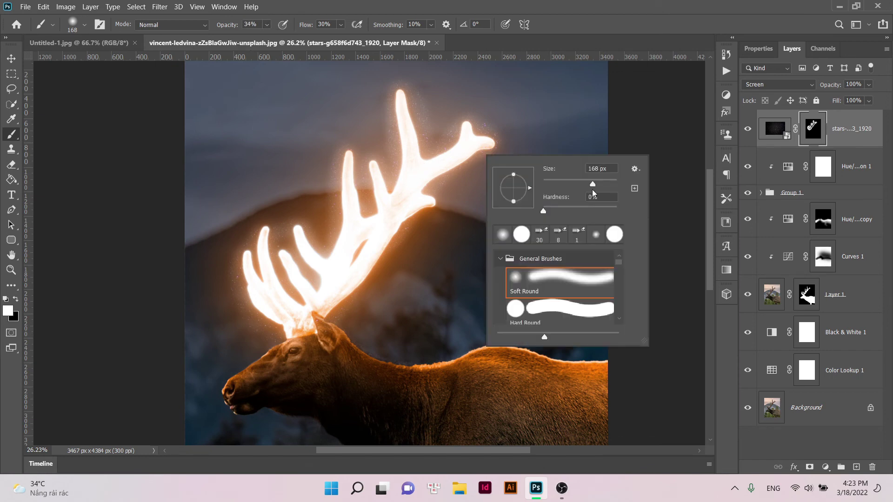
key(Return)
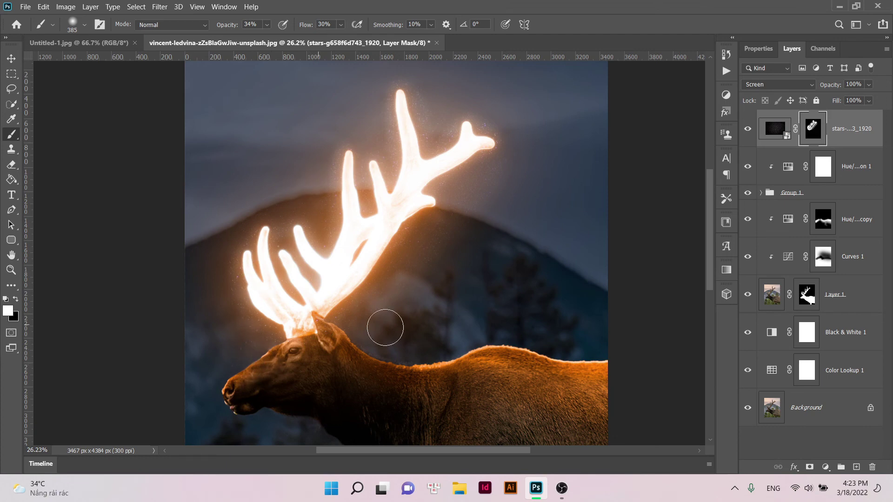
key(v)
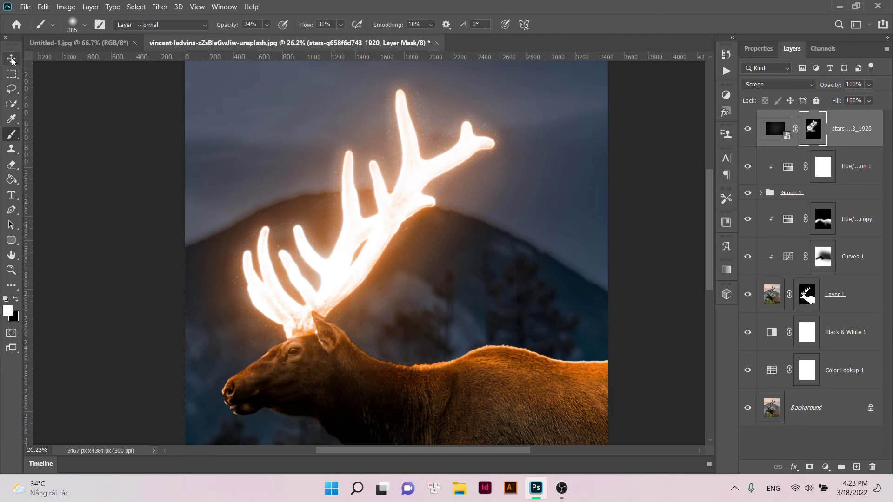
click(296, 128)
key(b)
click(822, 166)
click(812, 129)
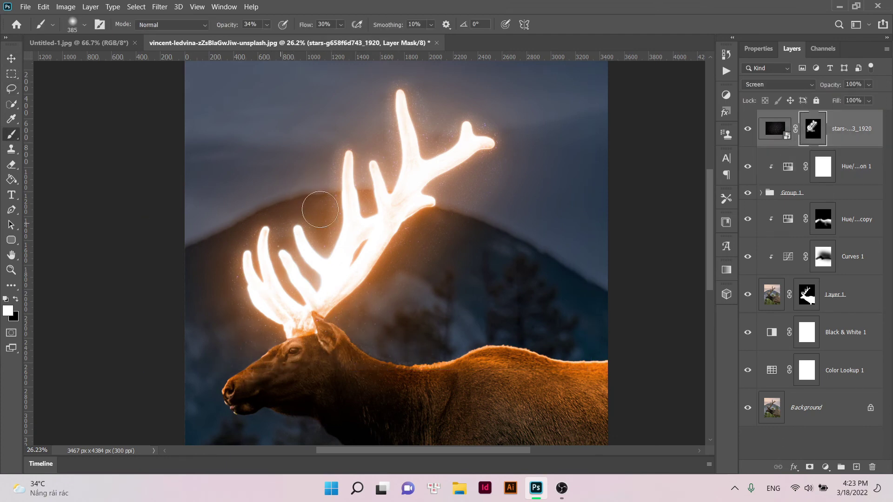
key(v)
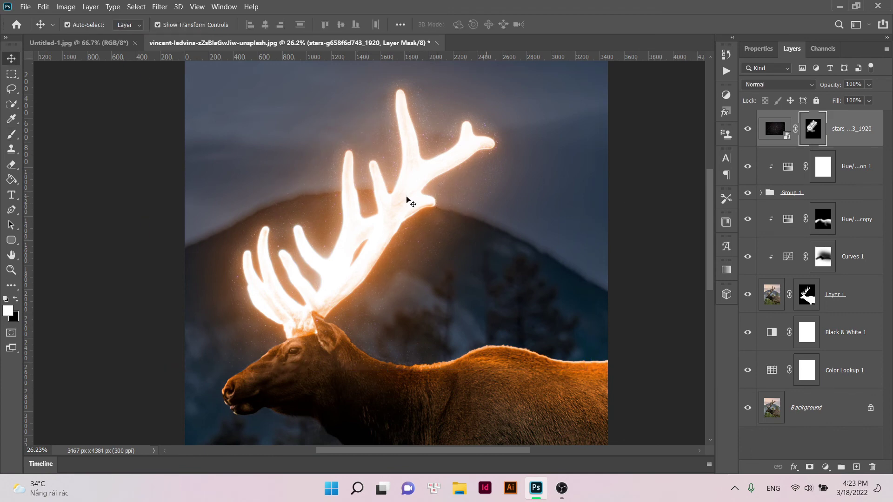
click(408, 199)
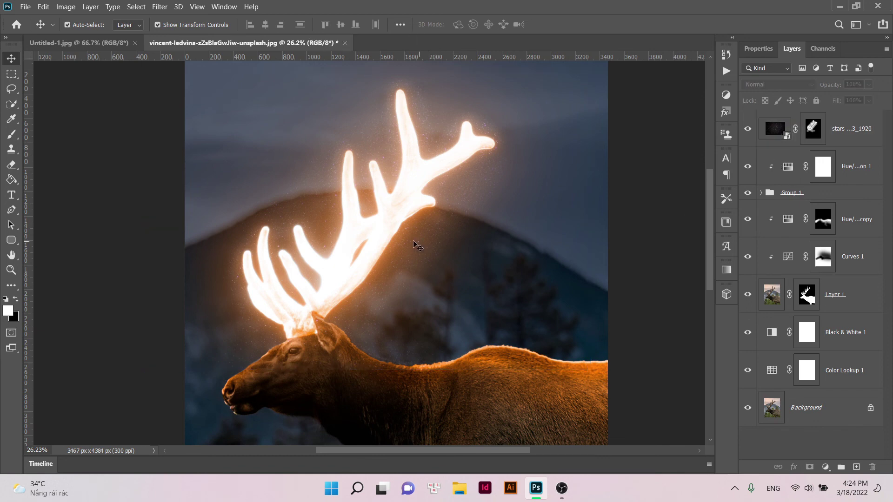
Add a Levels adjustment clipped to the stars, with input levels 68, 1.00 and 154.
click(786, 132)
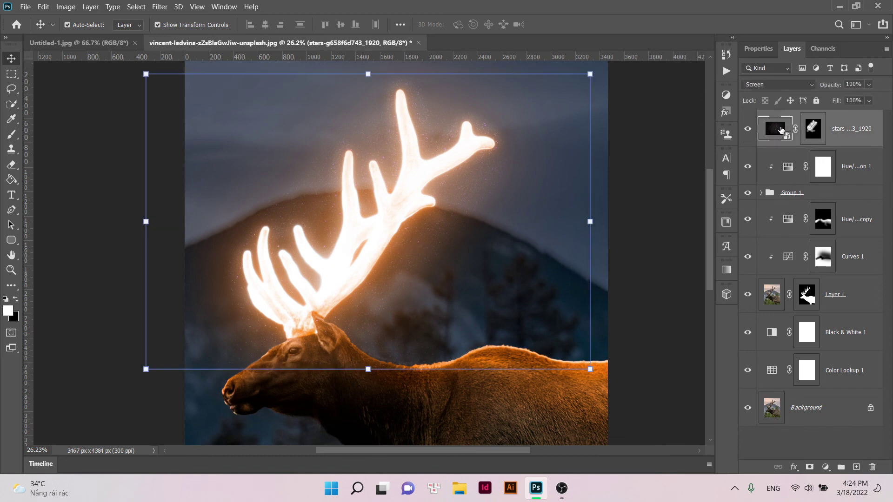
click(825, 467)
click(830, 307)
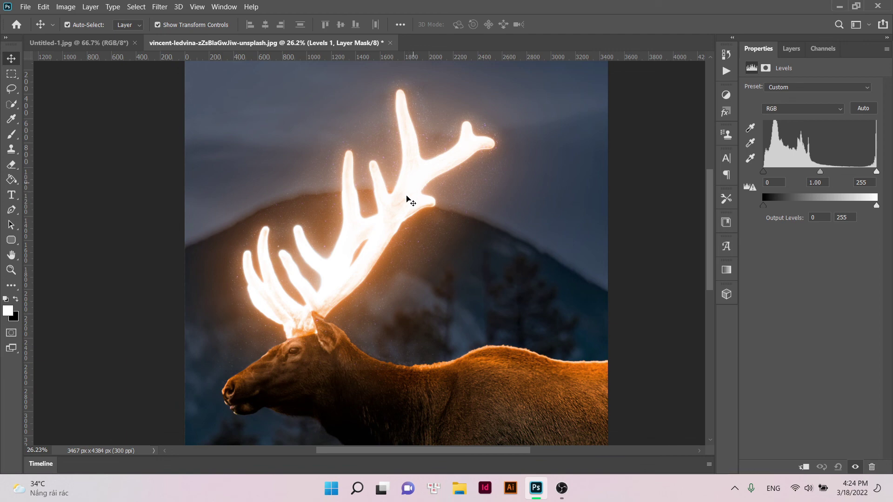
click(804, 469)
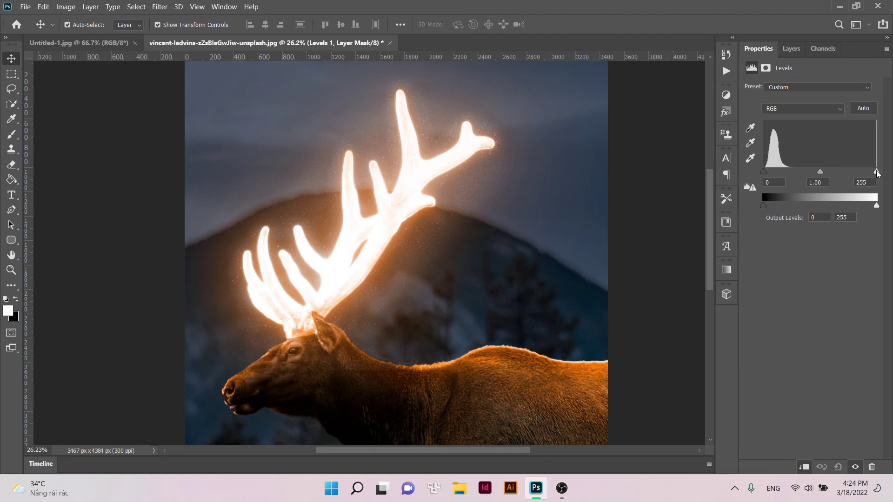
mouse_move(876, 172)
mouse_down()
mouse_move(808, 186)
mouse_move(815, 186)
mouse_up()
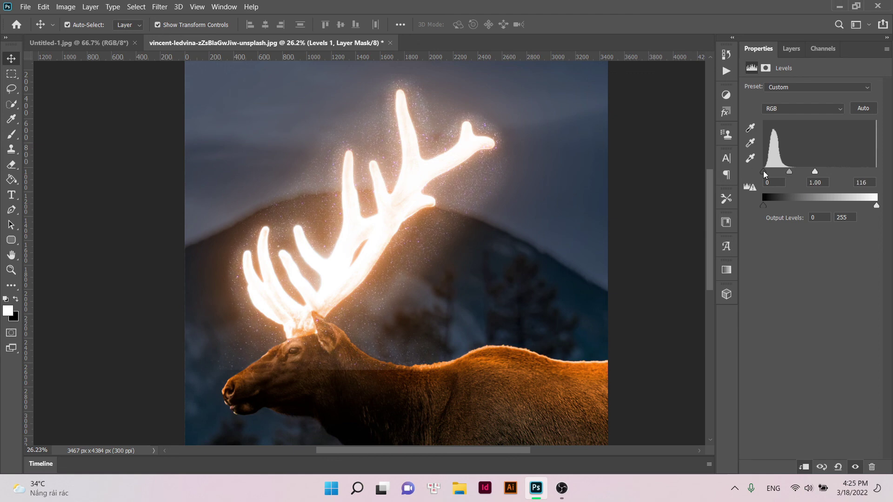
mouse_move(765, 174)
mouse_down()
mouse_move(827, 172)
mouse_move(794, 175)
mouse_up()
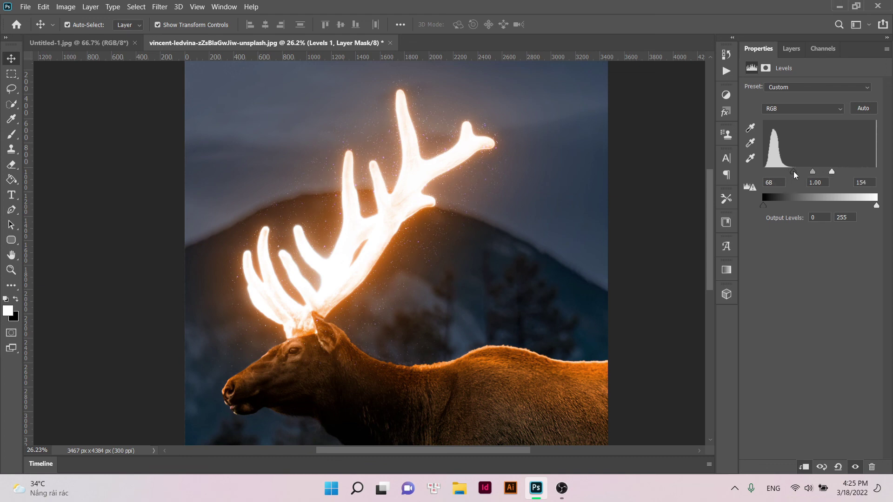